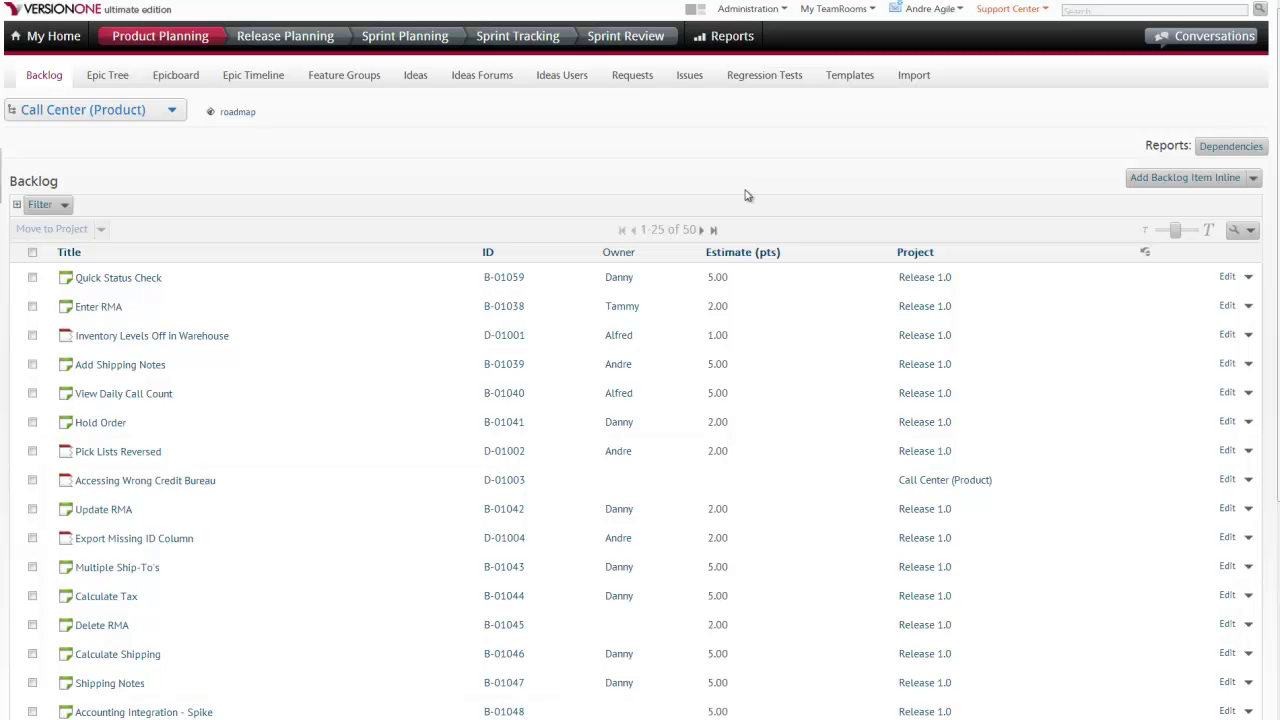
{"action": "left_click", "coordinate": [714, 230]}
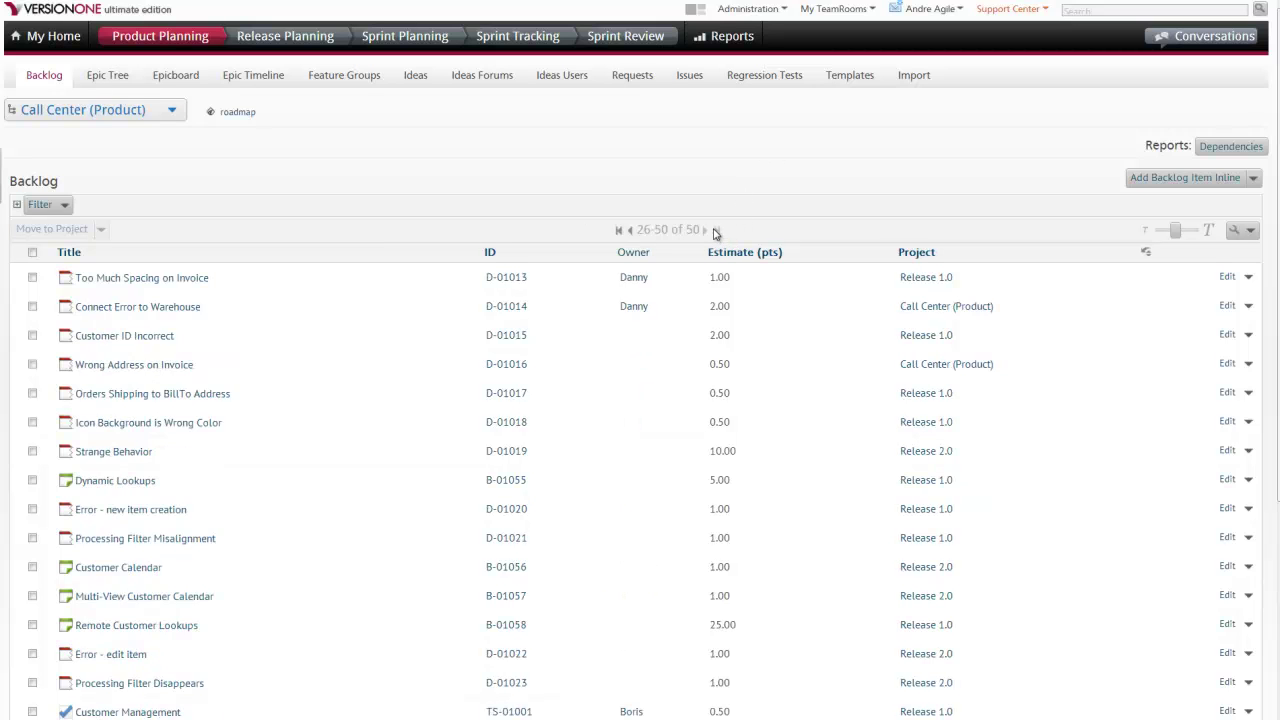
{"action": "scroll", "coordinate": [717, 236], "scroll_direction": "down", "scroll_amount": 3}
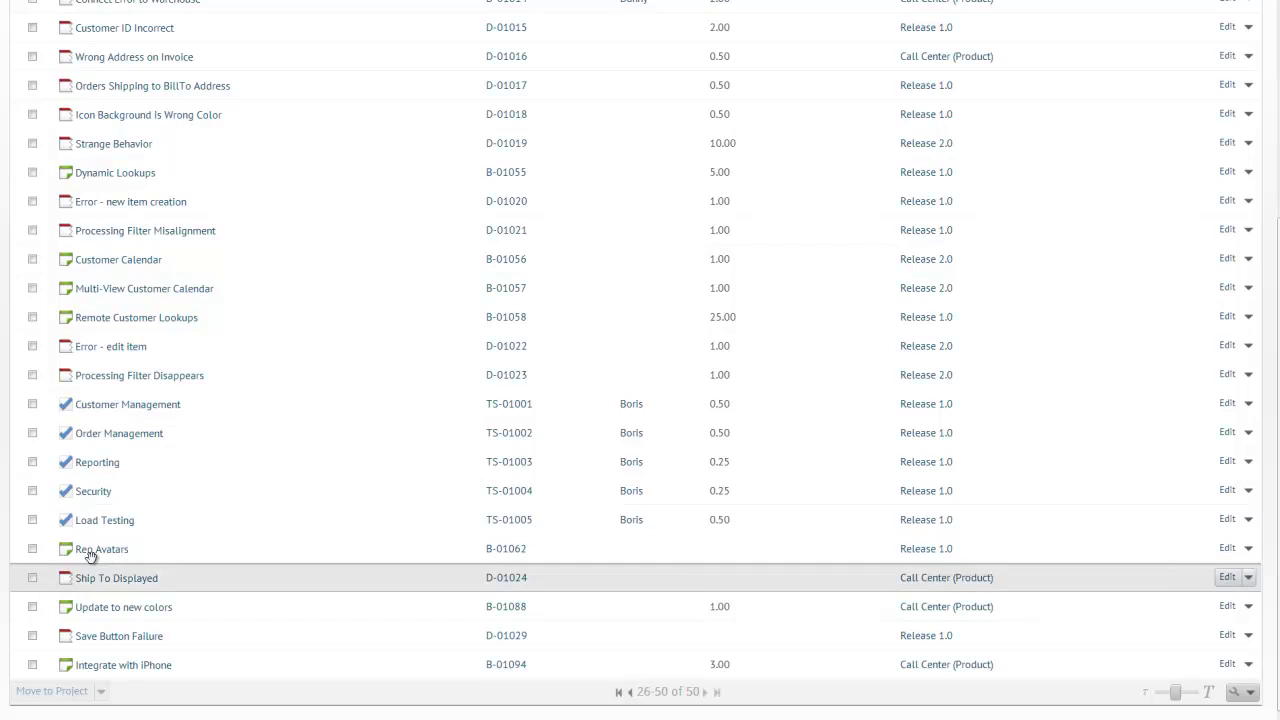
{"action": "mouse_move", "coordinate": [83, 557]}
{"action": "left_mouse_down"}
{"action": "mouse_move", "coordinate": [23, 688]}
{"action": "mouse_move", "coordinate": [33, 663]}
{"action": "left_mouse_up"}
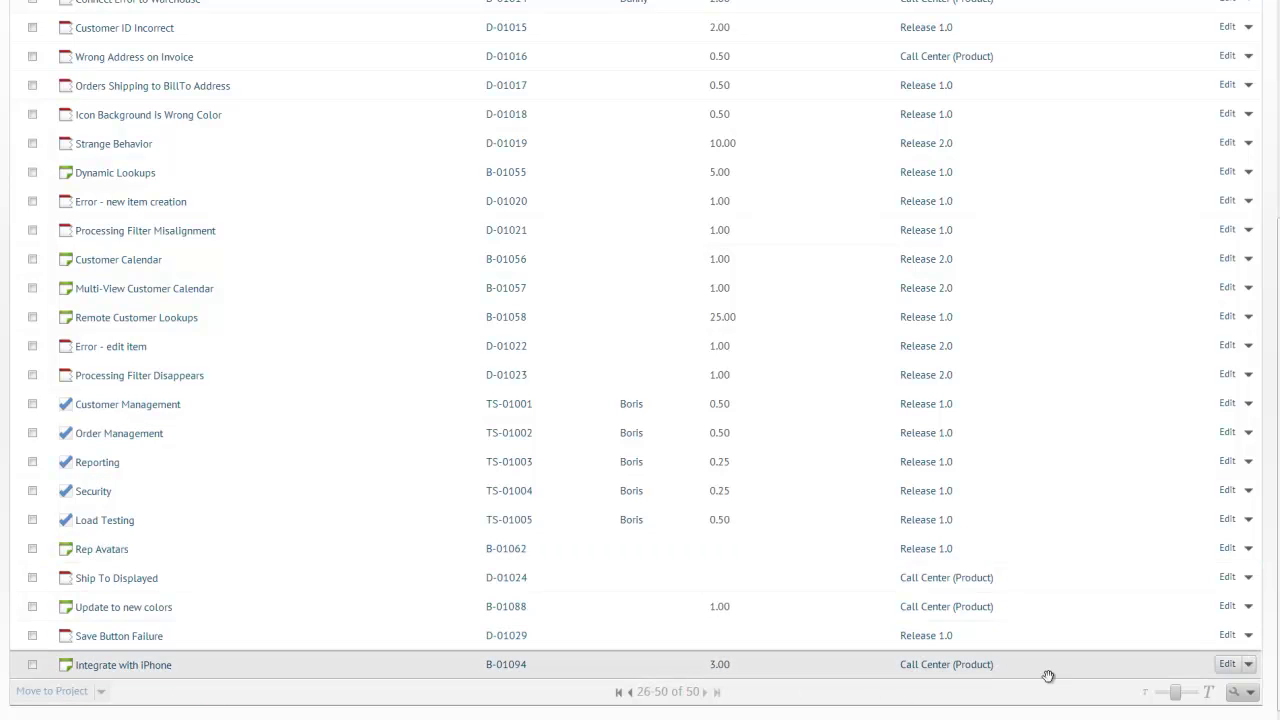
Generate a parent epic for the iPhone story, titled 'Integrate with Mobile Devices', with Swag 5
{"action": "left_click", "coordinate": [1249, 665]}
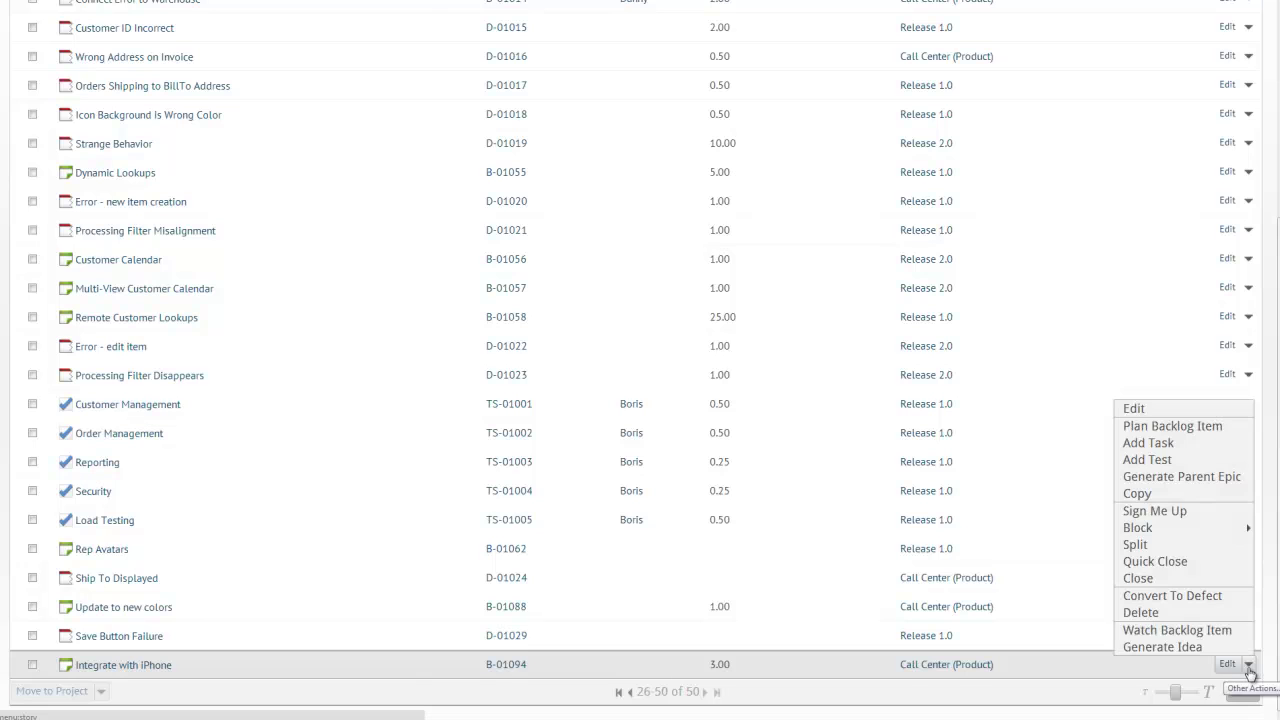
{"action": "left_click", "coordinate": [1202, 479]}
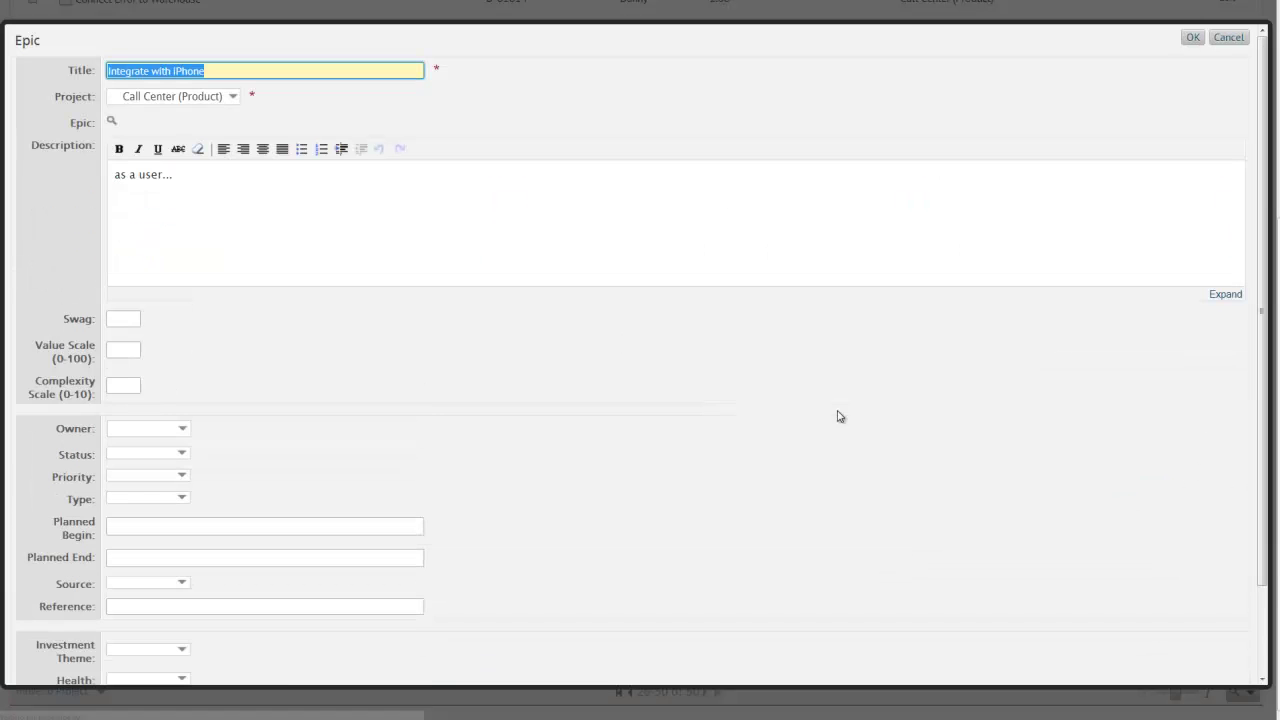
{"action": "left_click", "coordinate": [225, 71]}
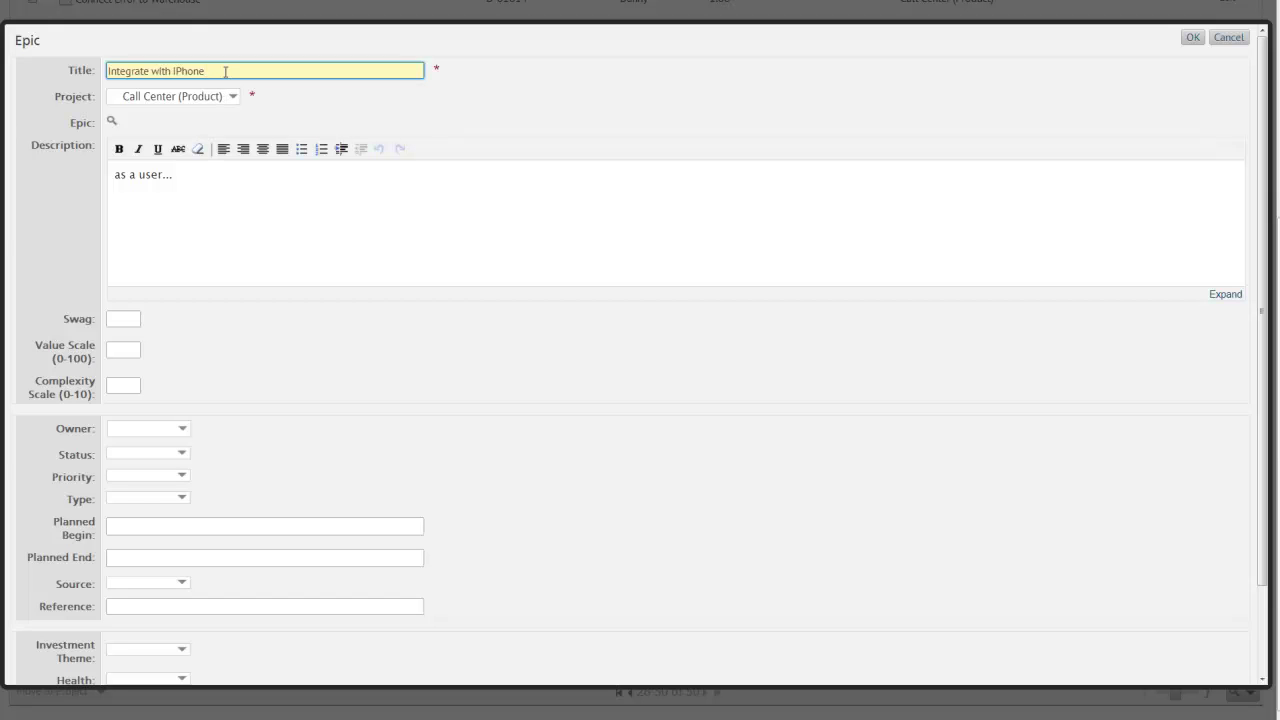
{"action": "key", "text": "BackSpace"}
{"action": "key", "text": "BackSpace"}
{"action": "key", "text": "BackSpace"}
{"action": "key", "text": "BackSpace"}
{"action": "key", "text": "BackSpace"}
{"action": "key", "text": "BackSpace"}
{"action": "type", "text": "Mobile Devices"}
{"action": "left_click", "coordinate": [125, 319]}
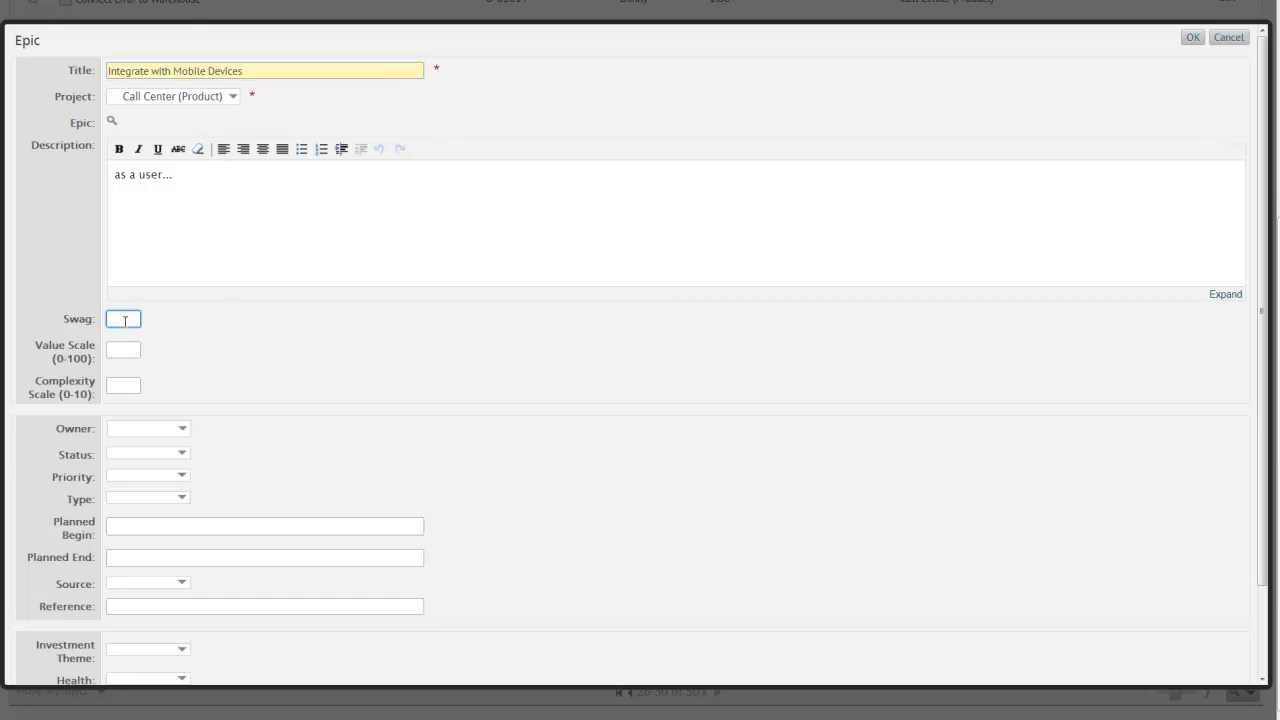
{"action": "type", "text": "5"}
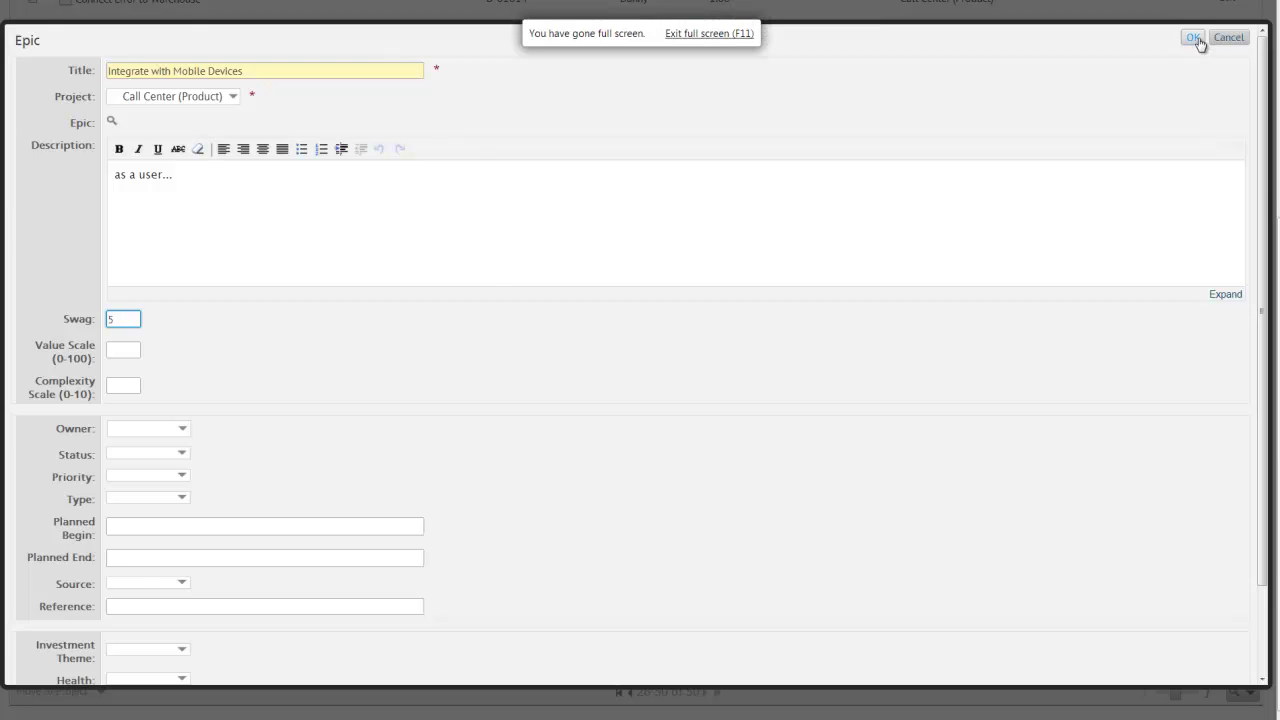
{"action": "left_click", "coordinate": [1195, 39]}
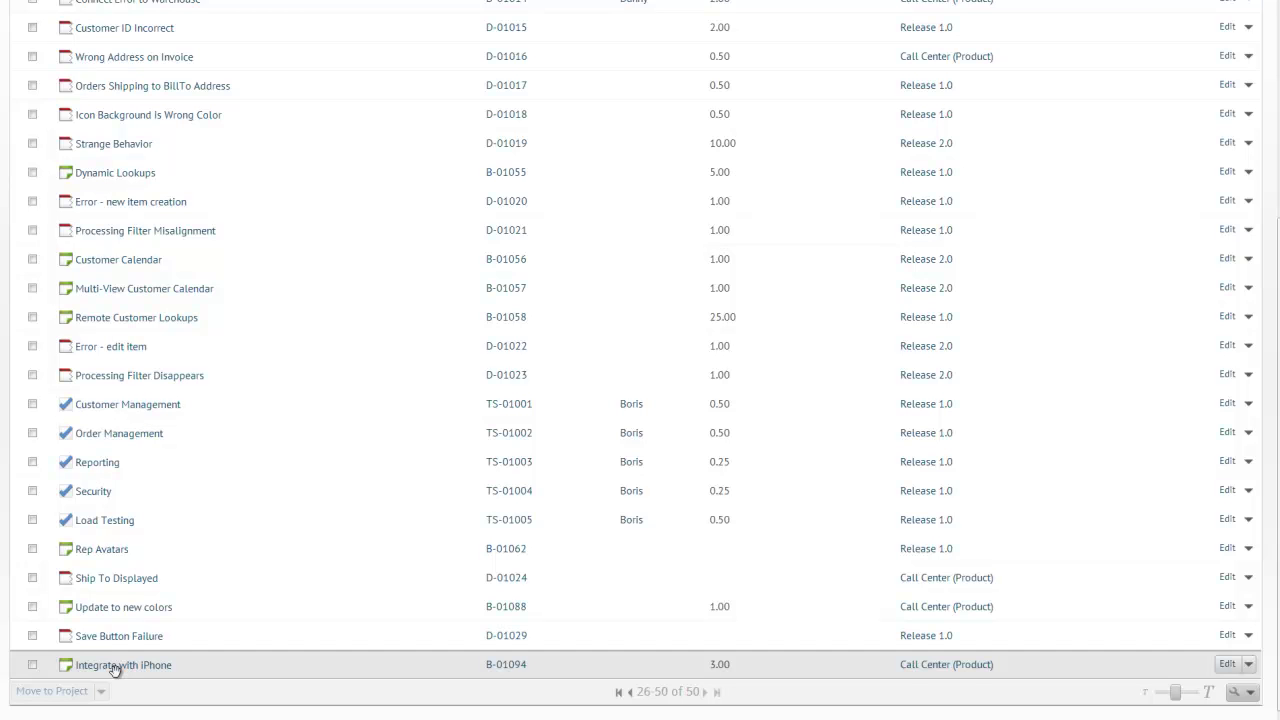
Switch to the Epic Tree and expand Integrate with Mobile Devices to reveal Integrate with iPhone
{"action": "scroll", "coordinate": [110, 636], "scroll_direction": "up", "scroll_amount": 5}
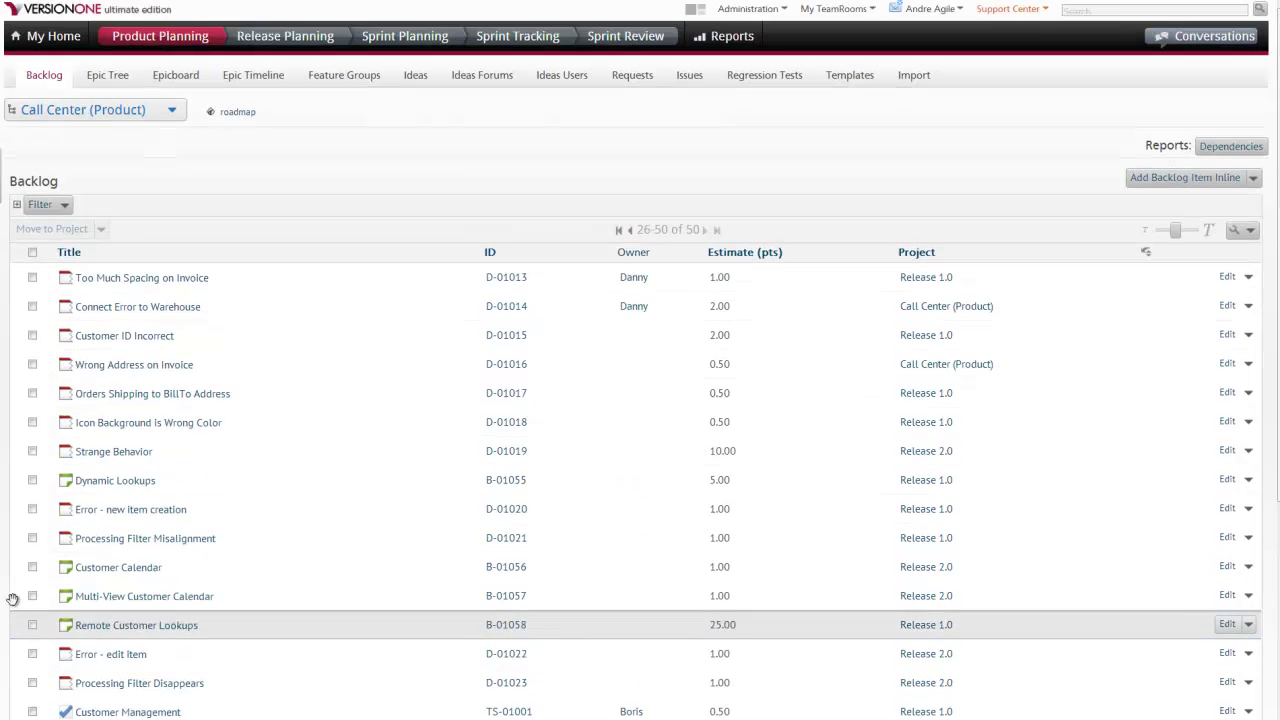
{"action": "left_click", "coordinate": [109, 77]}
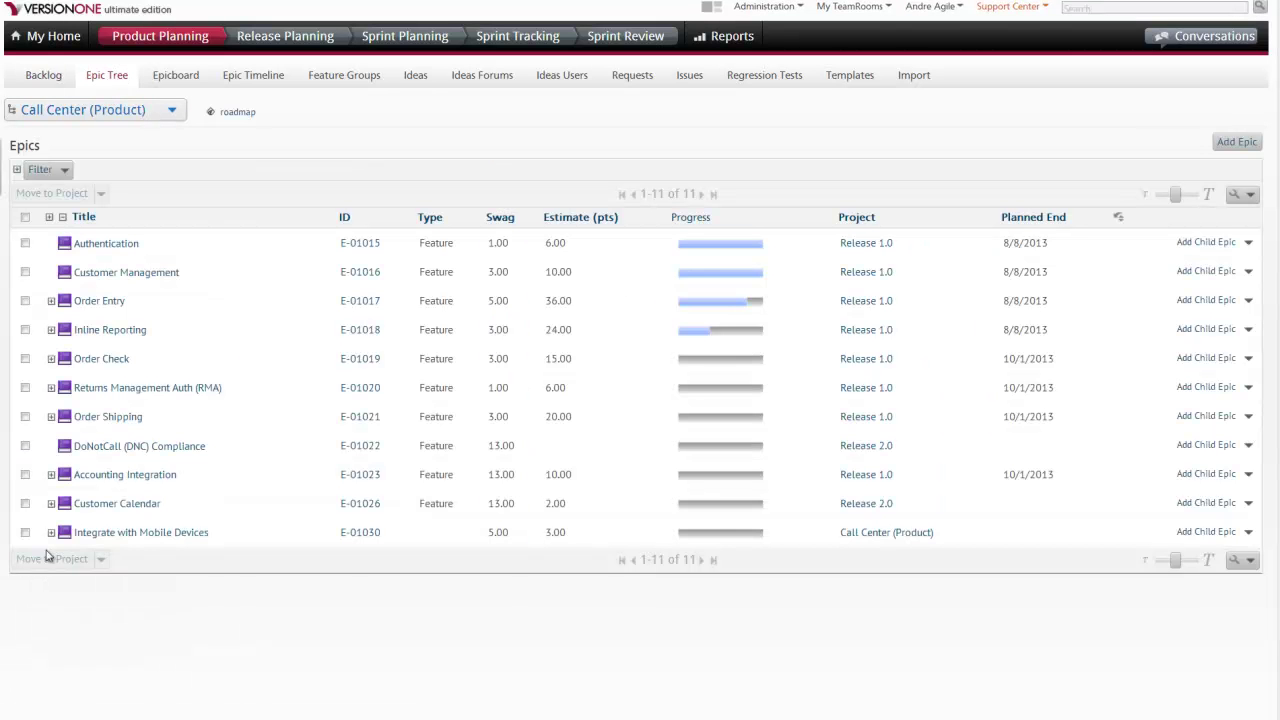
{"action": "left_click", "coordinate": [51, 532]}
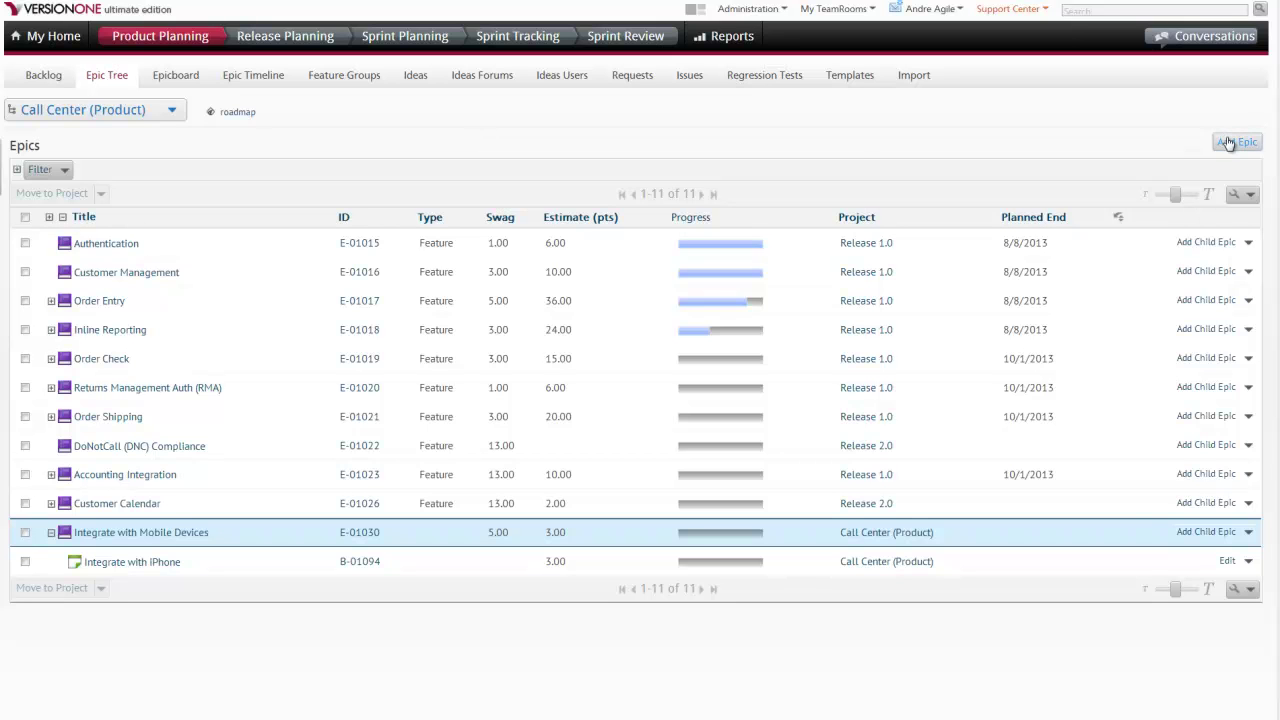
Create a top-level epic titled 'Integrate with Social Media' with Swag 3
{"action": "left_click", "coordinate": [1229, 143]}
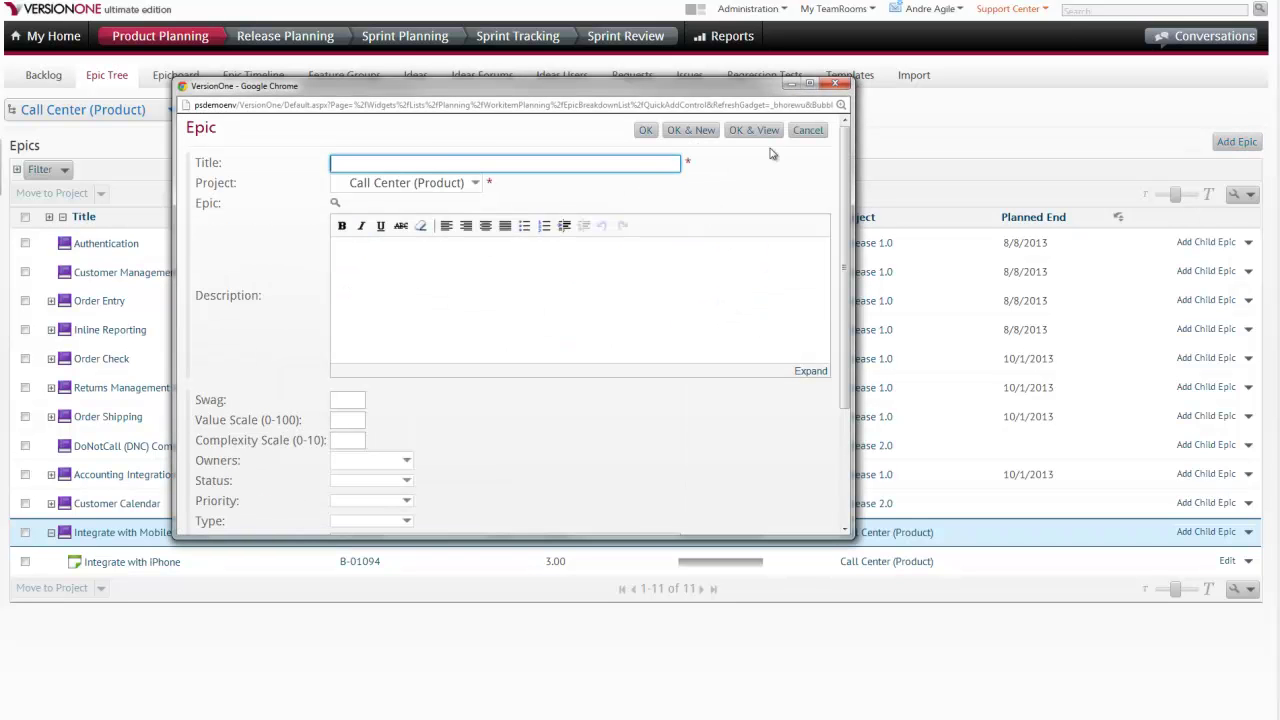
{"action": "left_click", "coordinate": [624, 165]}
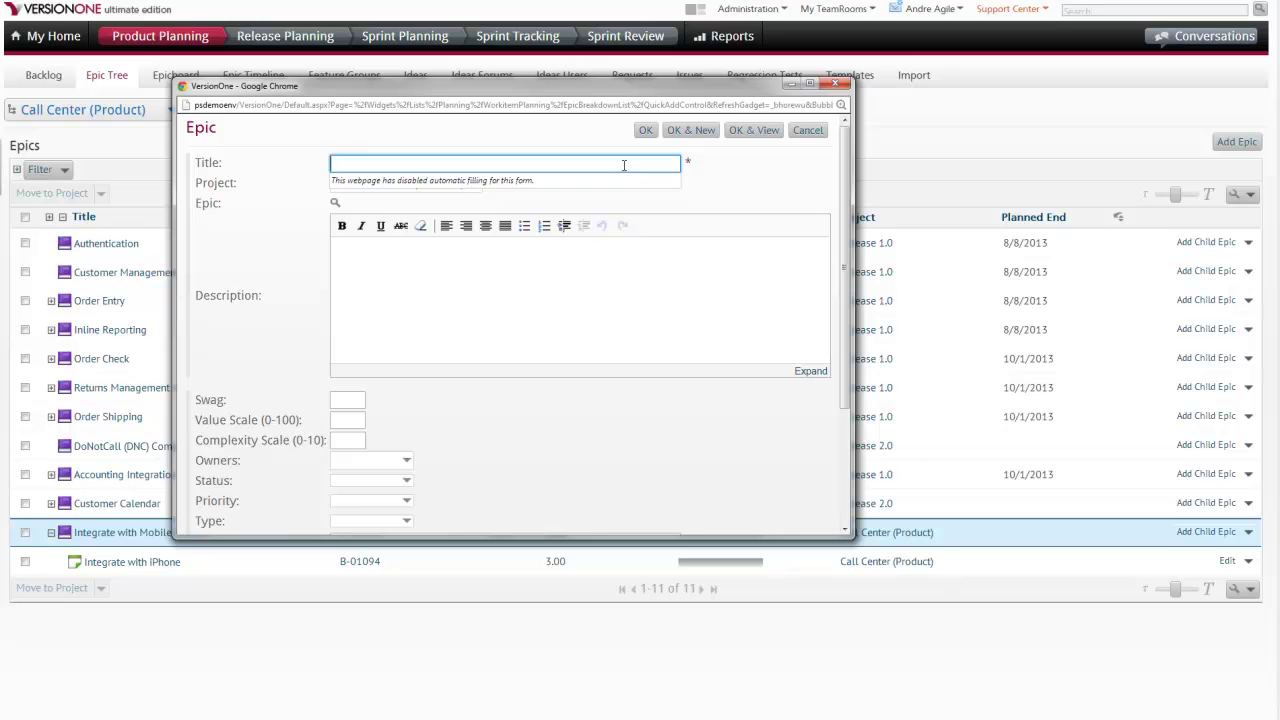
{"action": "type", "text": "Integrate wi"}
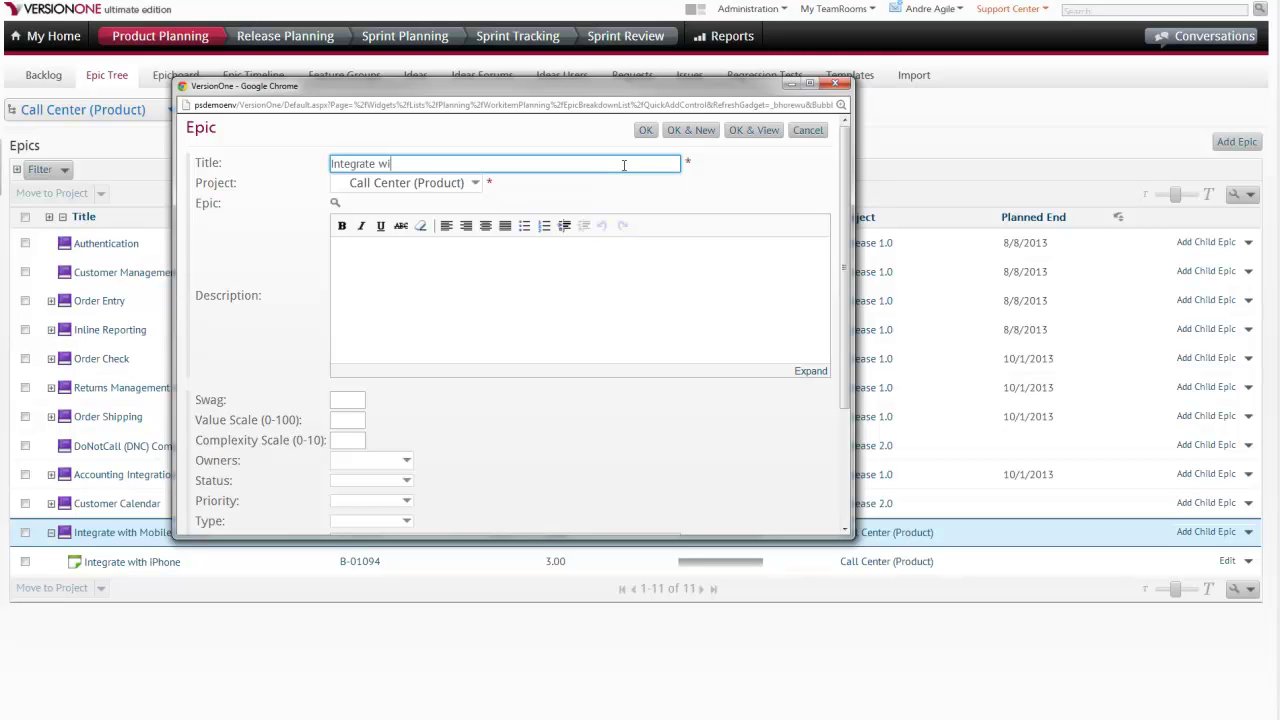
{"action": "type", "text": "th Social Media"}
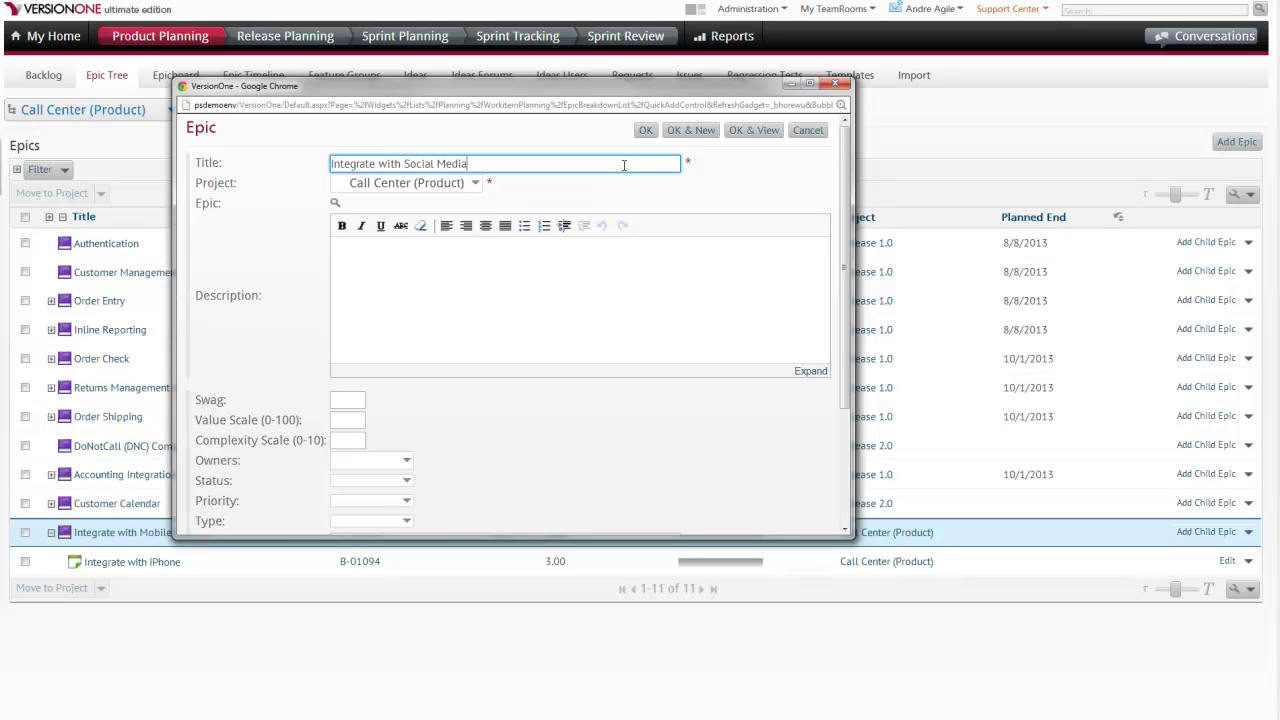
{"action": "left_click", "coordinate": [362, 401]}
{"action": "type", "text": "3"}
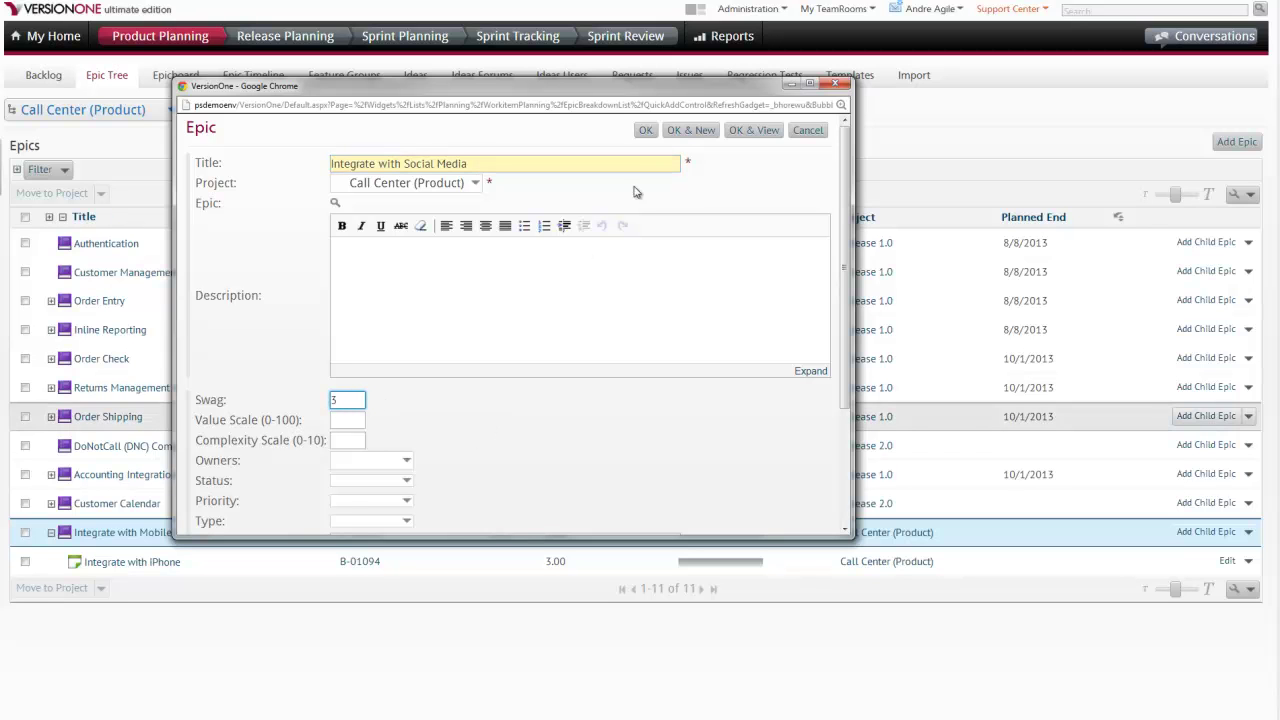
{"action": "left_click", "coordinate": [646, 130]}
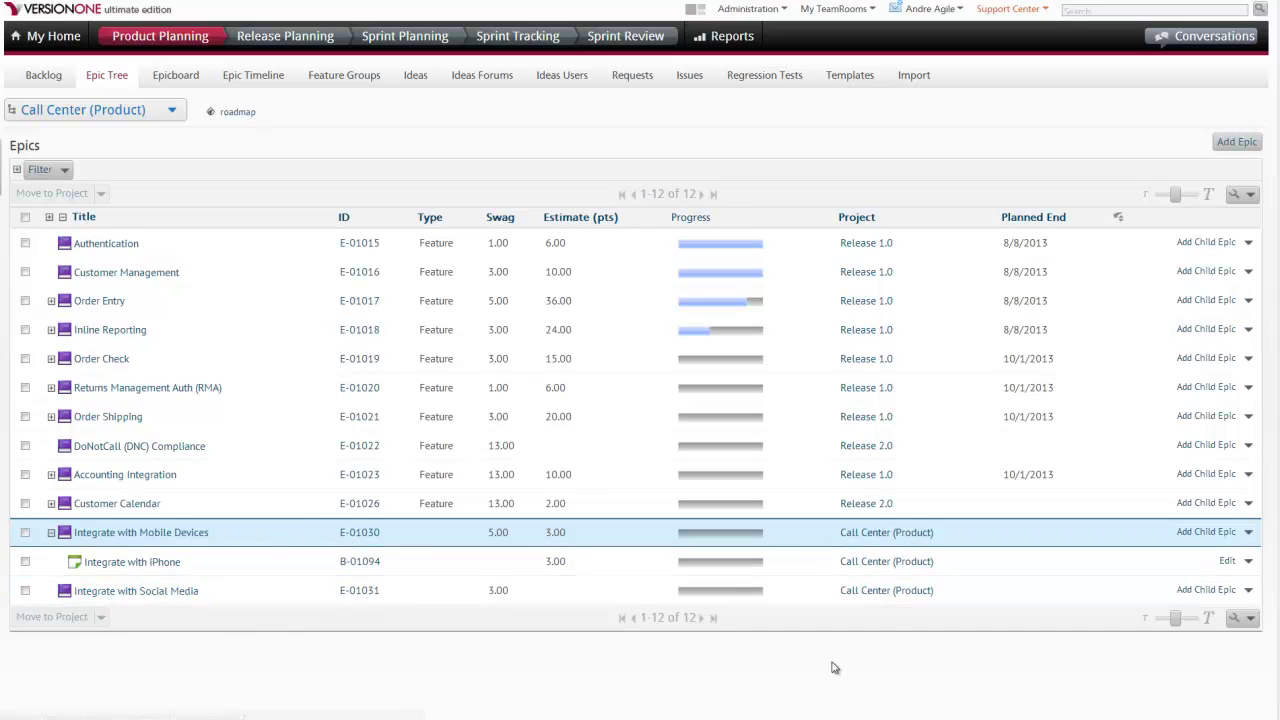
Add child story 'Integrate with FB' with estimate 2 under Integrate with Social Media
{"action": "left_click", "coordinate": [1248, 592]}
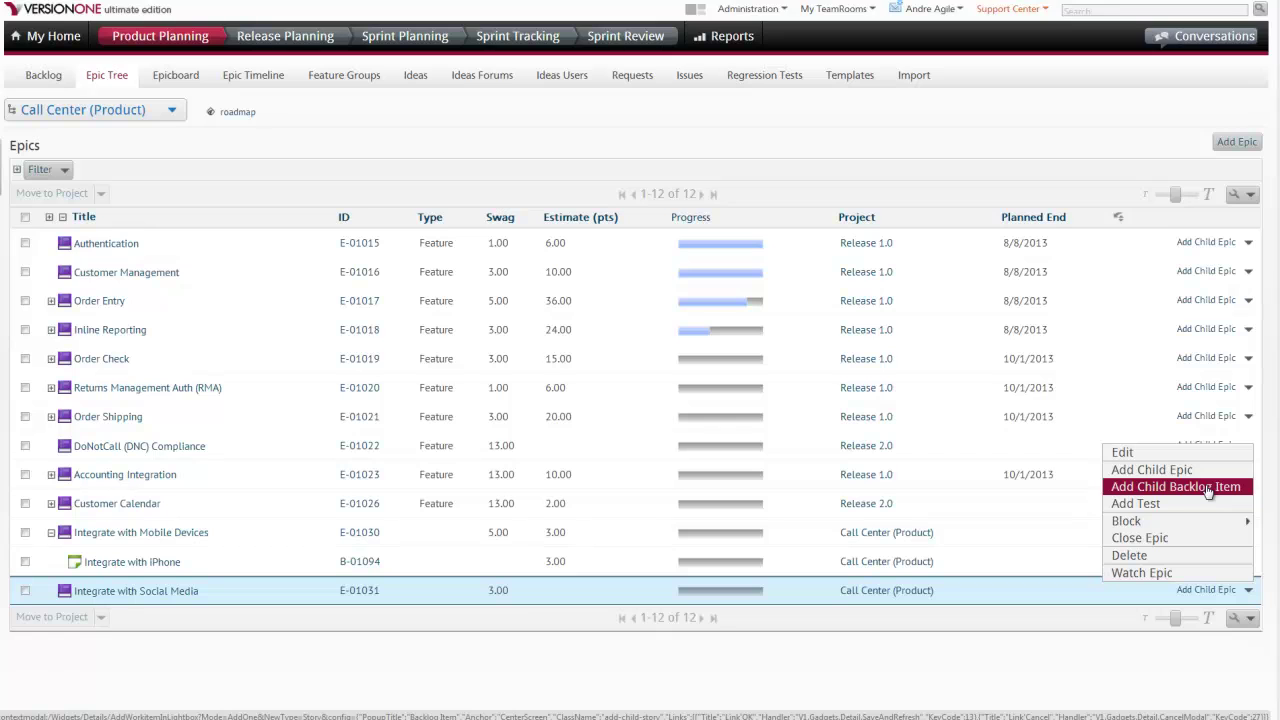
{"action": "left_click", "coordinate": [1175, 487]}
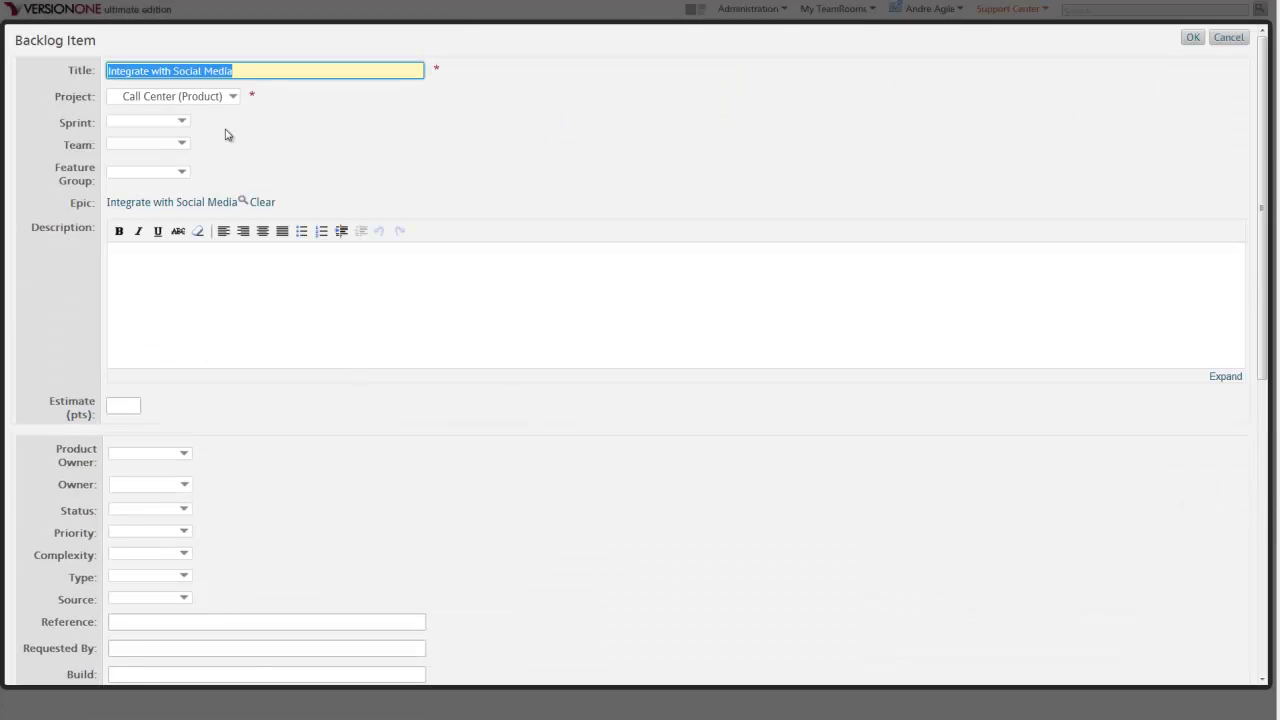
{"action": "left_click", "coordinate": [259, 73]}
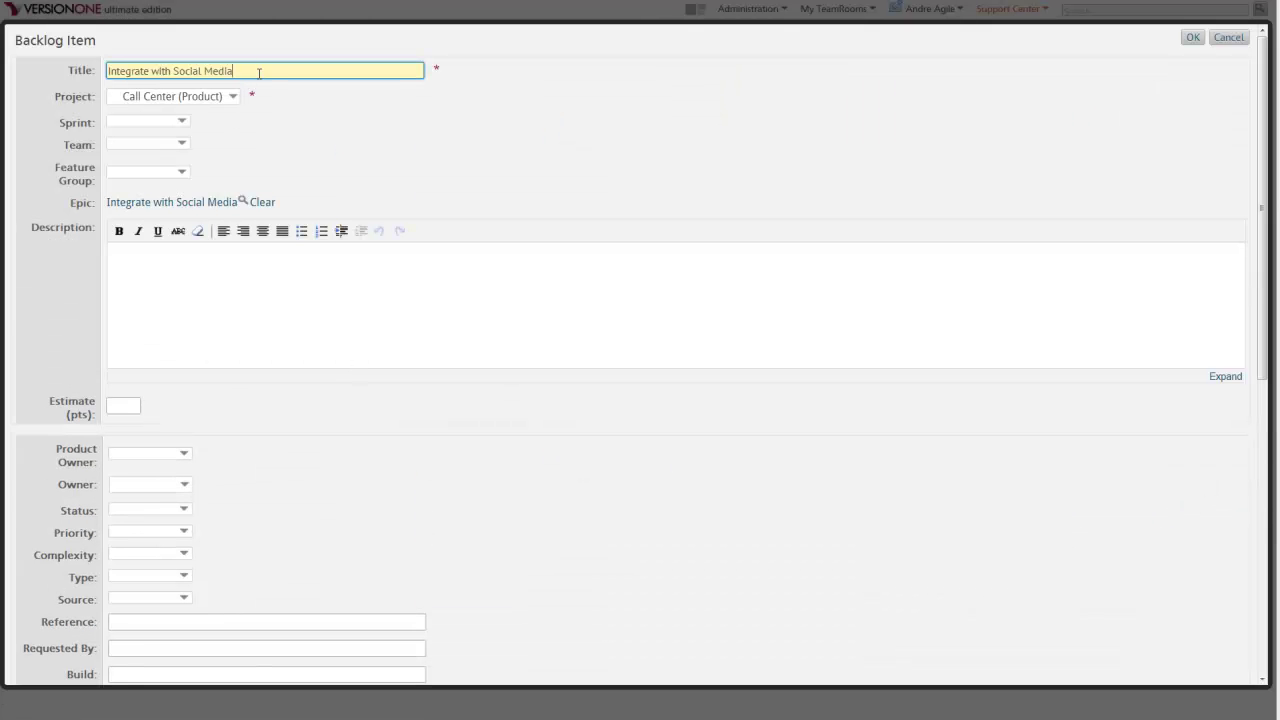
{"action": "key", "text": "BackSpace"}
{"action": "key", "text": "BackSpace"}
{"action": "key", "text": "BackSpace"}
{"action": "key", "text": "BackSpace"}
{"action": "key", "text": "BackSpace"}
{"action": "key", "text": "BackSpace"}
{"action": "key", "text": "BackSpace"}
{"action": "key", "text": "BackSpace"}
{"action": "key", "text": "BackSpace"}
{"action": "key", "text": "BackSpace"}
{"action": "key", "text": "BackSpace"}
{"action": "key", "text": "BackSpace"}
{"action": "type", "text": "FB"}
{"action": "left_click", "coordinate": [118, 404]}
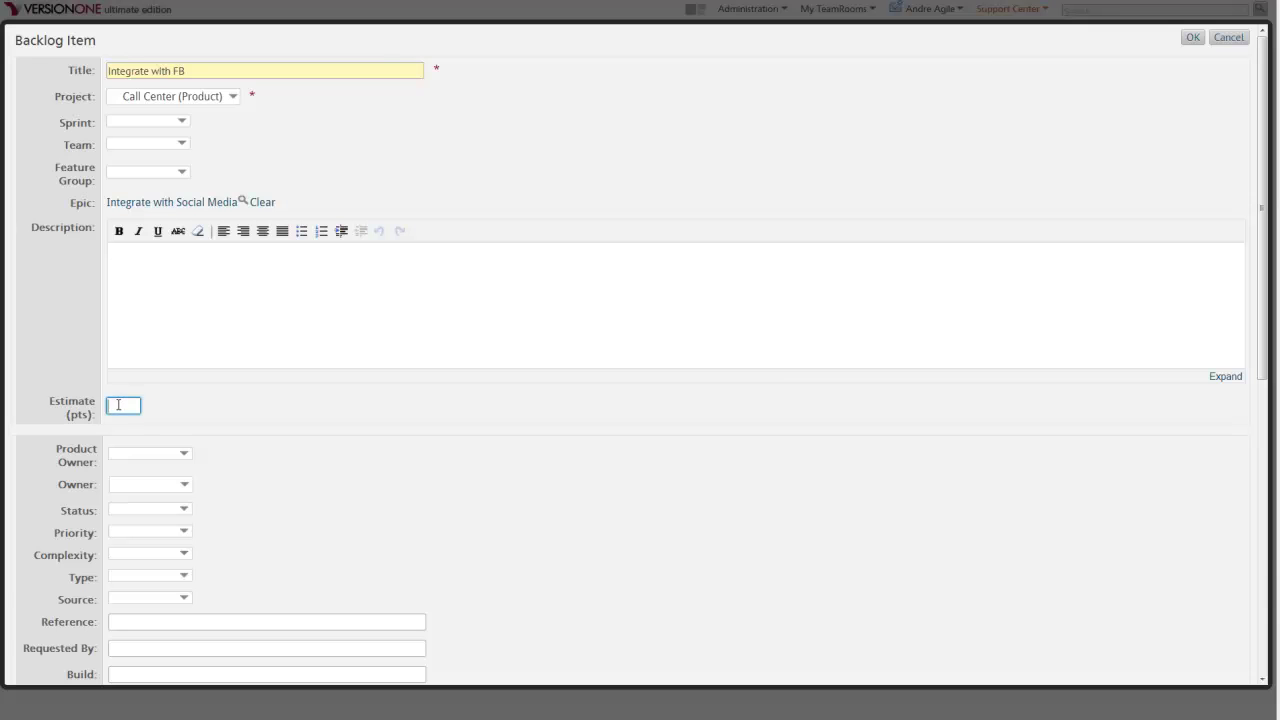
{"action": "type", "text": "2"}
{"action": "left_click", "coordinate": [1193, 38]}
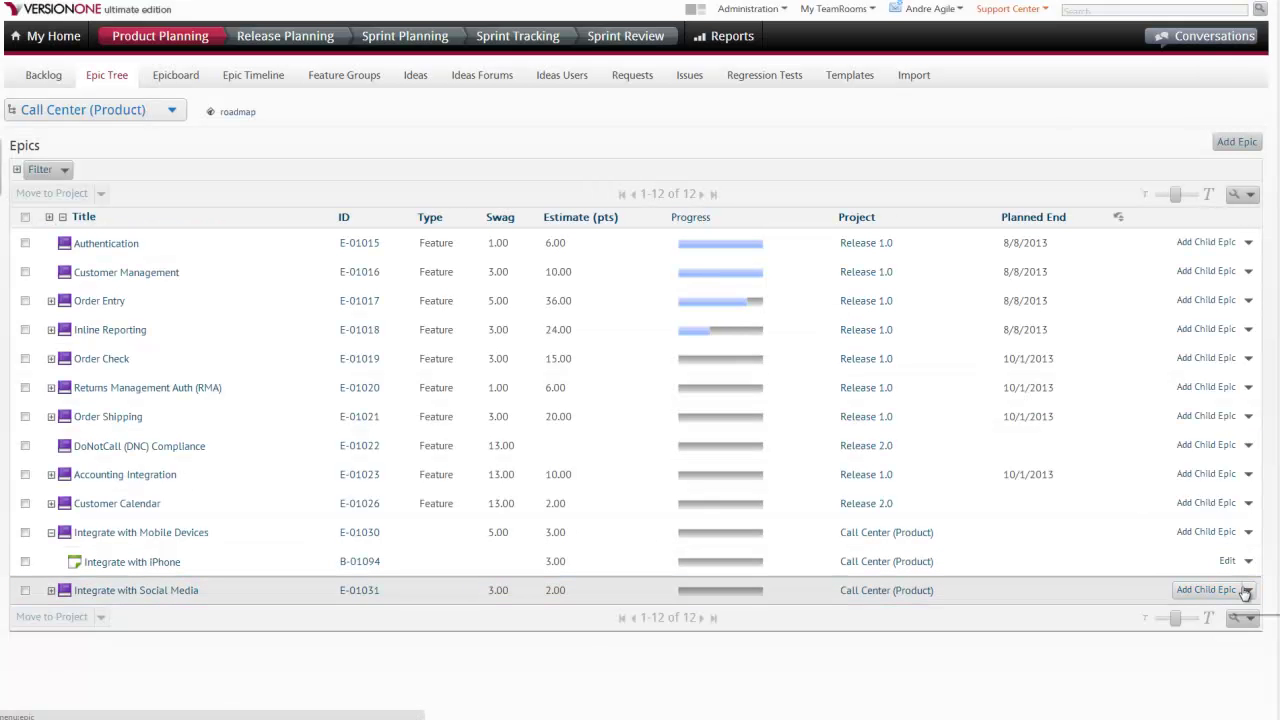
Add a second child story 'Integrate with LinkedIn' with estimate 3 under the same epic
{"action": "left_click", "coordinate": [1247, 590]}
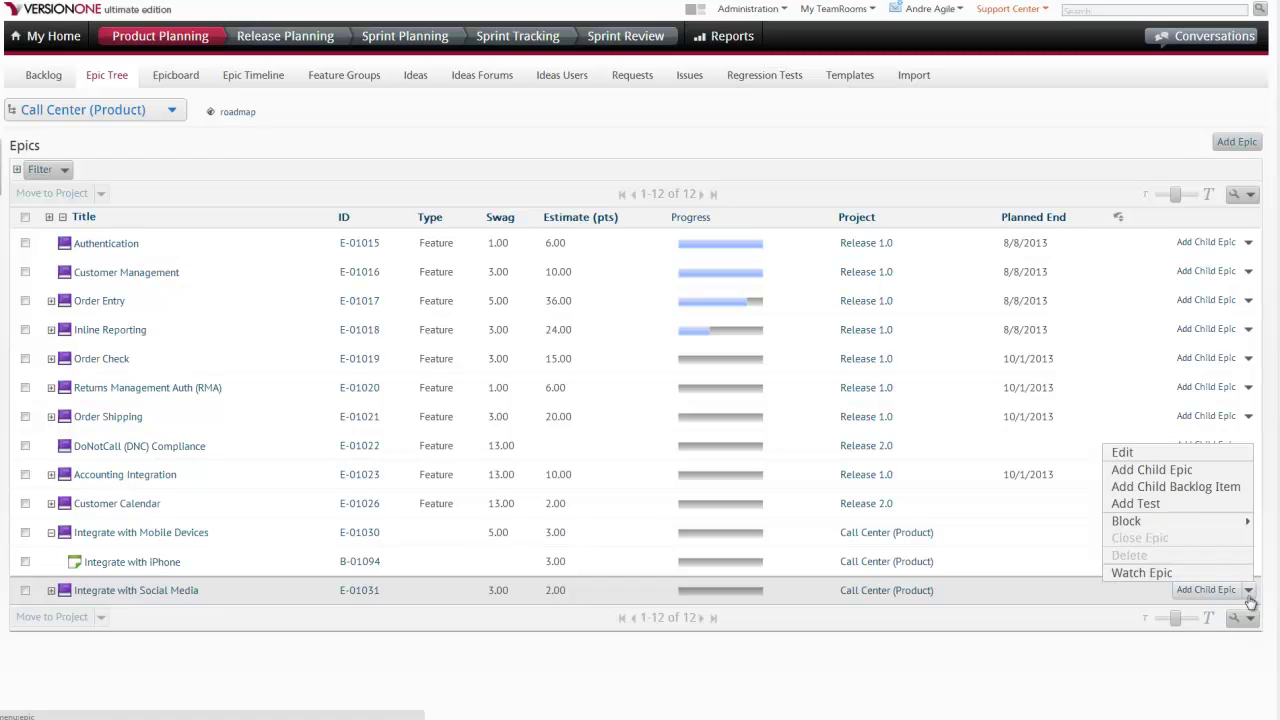
{"action": "left_click", "coordinate": [1175, 487]}
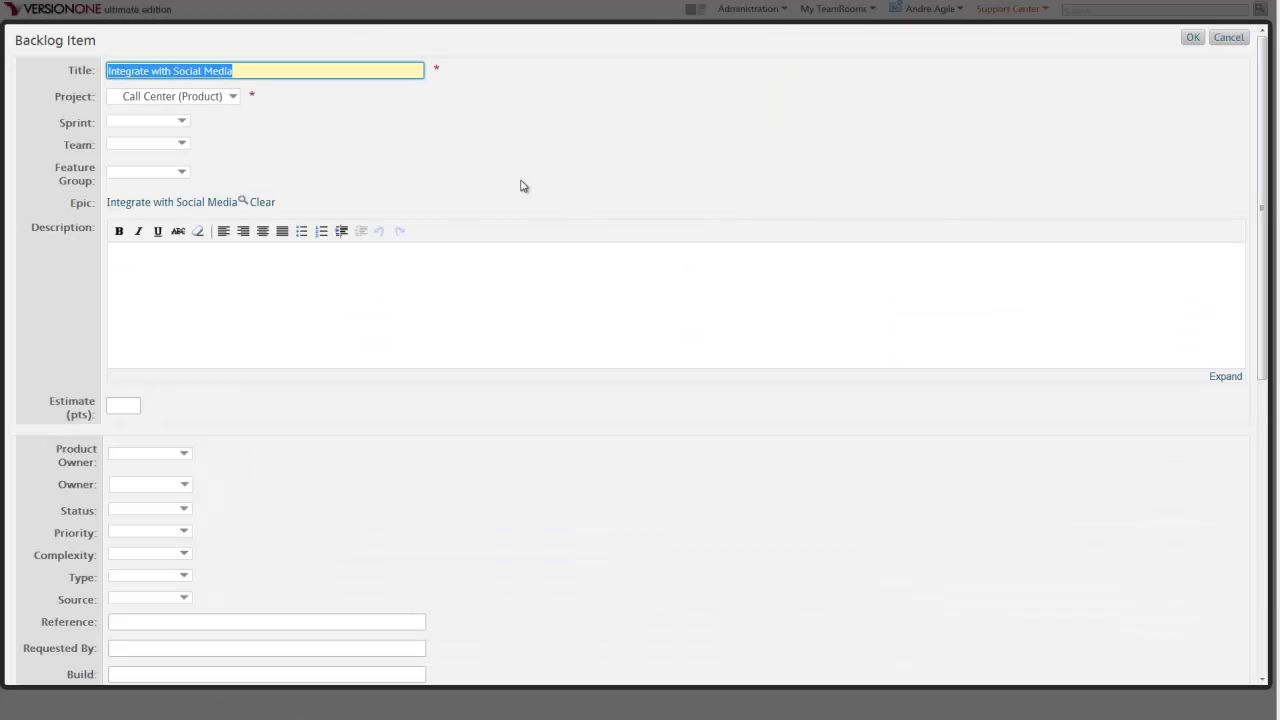
{"action": "key", "text": "End"}
{"action": "key", "text": "BackSpace"}
{"action": "key", "text": "BackSpace"}
{"action": "key", "text": "BackSpace"}
{"action": "key", "text": "BackSpace"}
{"action": "key", "text": "BackSpace"}
{"action": "key", "text": "BackSpace"}
{"action": "key", "text": "BackSpace"}
{"action": "key", "text": "BackSpace"}
{"action": "key", "text": "BackSpace"}
{"action": "key", "text": "BackSpace"}
{"action": "key", "text": "BackSpace"}
{"action": "key", "text": "BackSpace"}
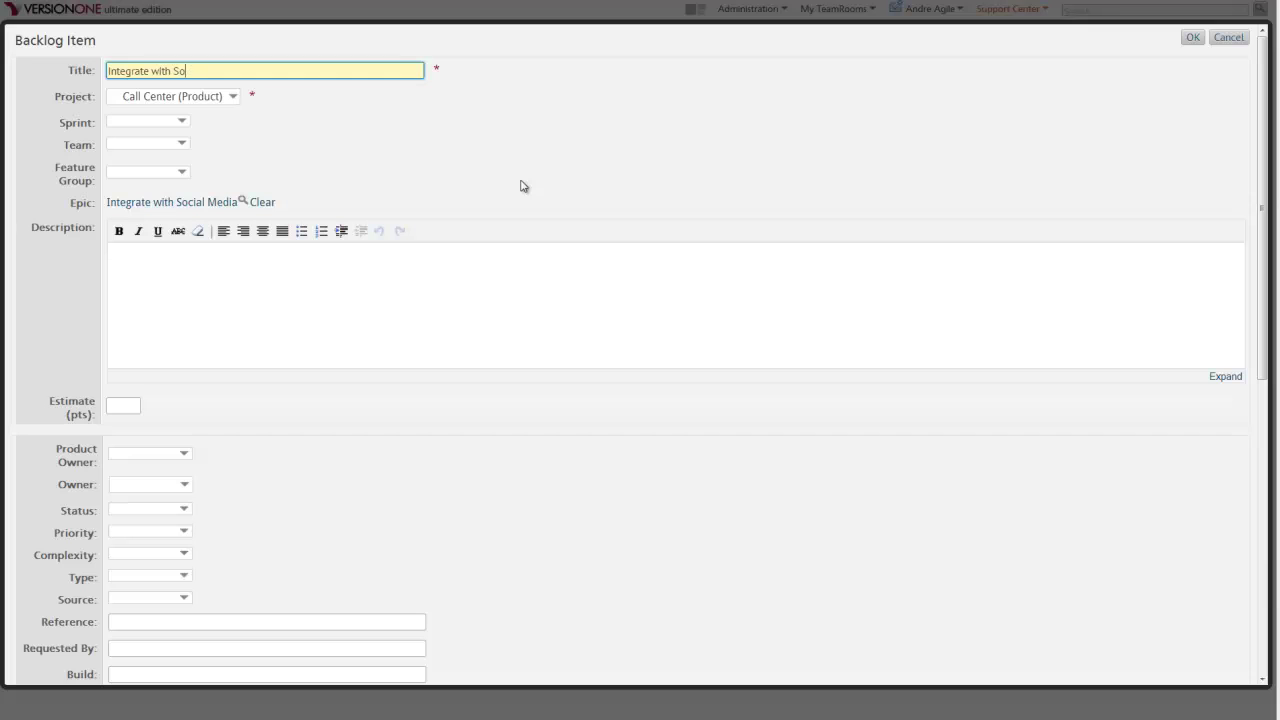
{"action": "type", "text": "Web 2.0"}
{"action": "key", "text": "BackSpace"}
{"action": "key", "text": "BackSpace"}
{"action": "key", "text": "BackSpace"}
{"action": "key", "text": "BackSpace"}
{"action": "key", "text": "BackSpace"}
{"action": "key", "text": "BackSpace"}
{"action": "key", "text": "BackSpace"}
{"action": "key", "text": "BackSpace"}
{"action": "type", "text": "Li"}
{"action": "key", "text": "BackSpace"}
{"action": "type", "text": "inkedIn"}
{"action": "left_click", "coordinate": [123, 406]}
{"action": "type", "text": "3"}
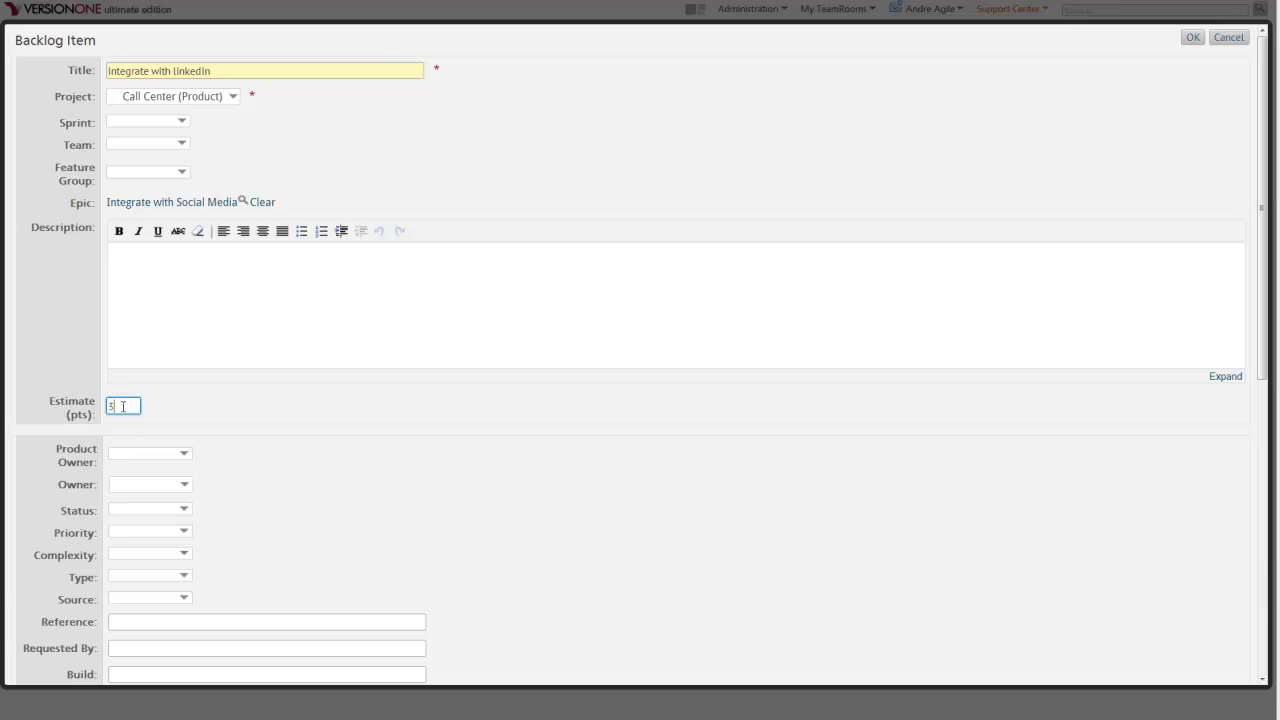
{"action": "left_click", "coordinate": [1190, 38]}
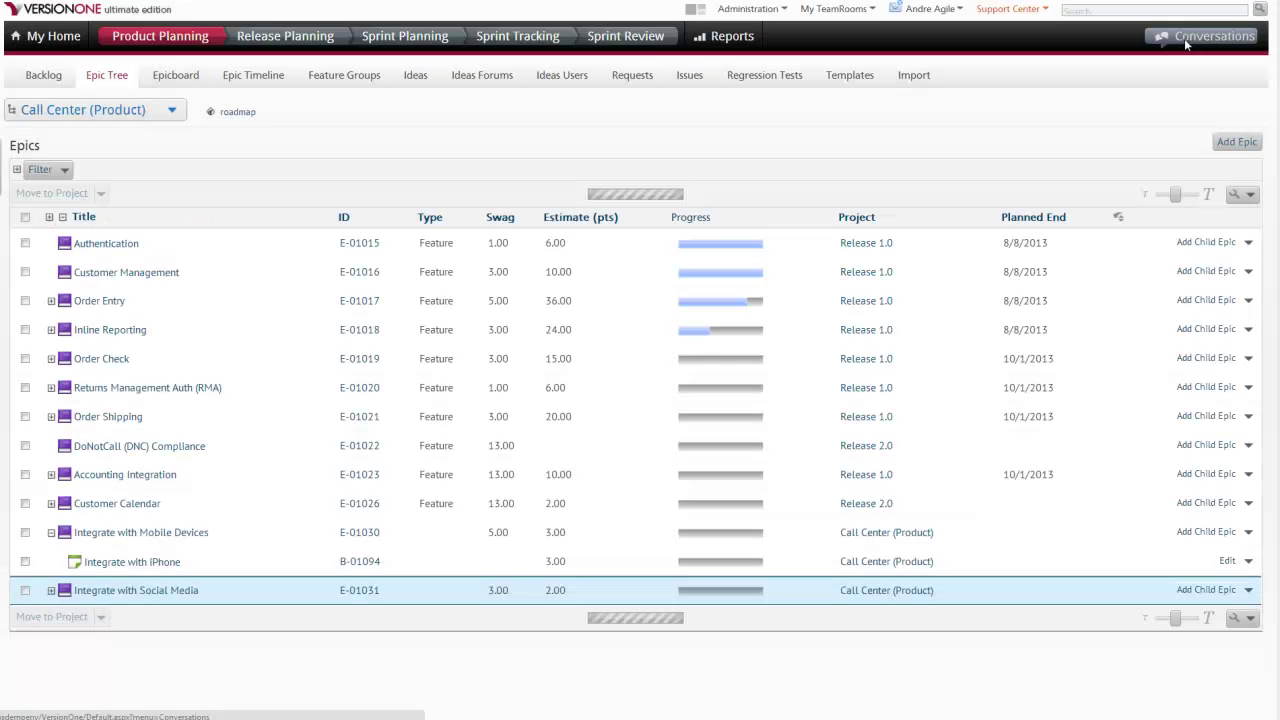
Expand Integrate with Social Media to list its FB and LinkedIn stories, then select the epic
{"action": "left_click", "coordinate": [51, 591]}
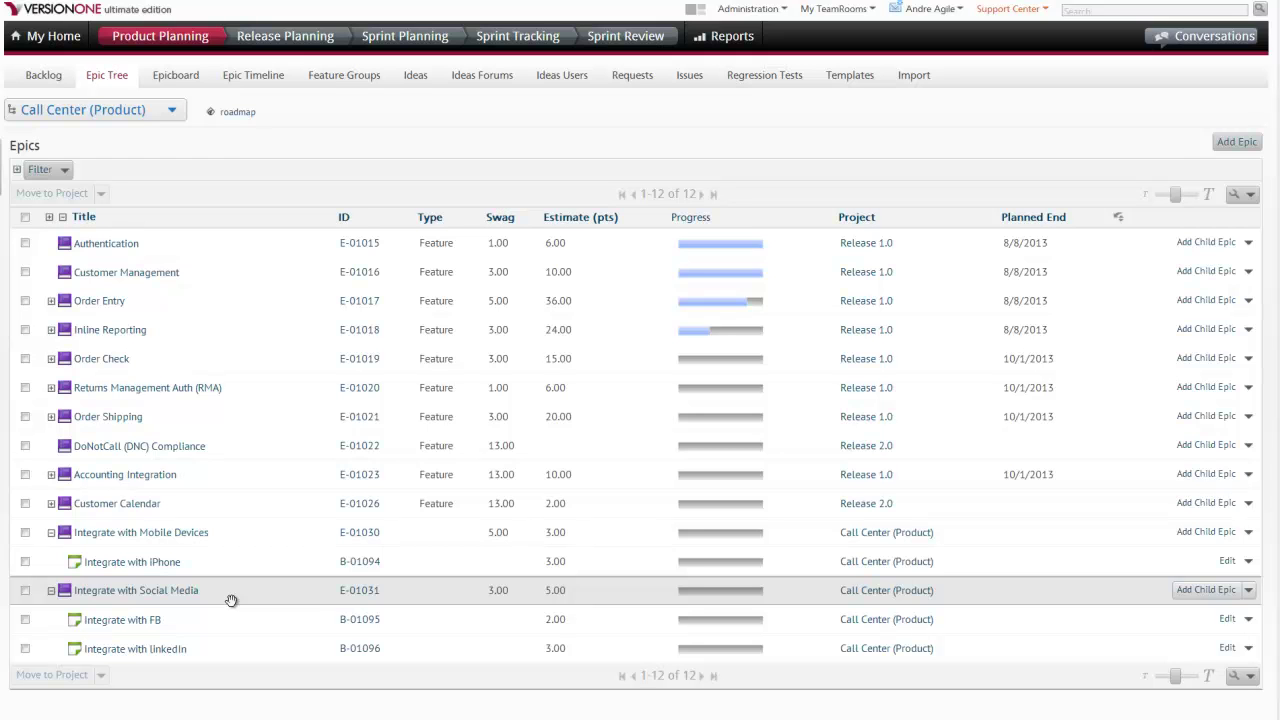
{"action": "left_click", "coordinate": [231, 598]}
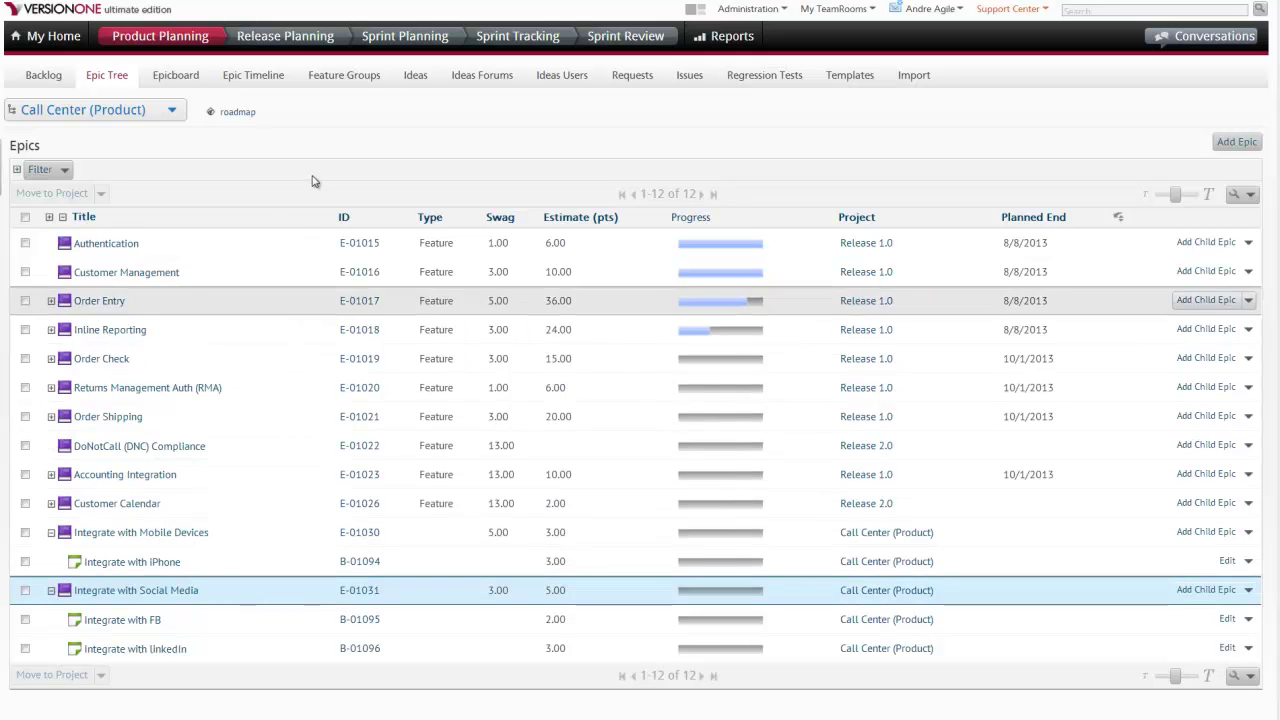
Return to the product backlog and scroll down to the Integrate with Android item
{"action": "left_click", "coordinate": [44, 80]}
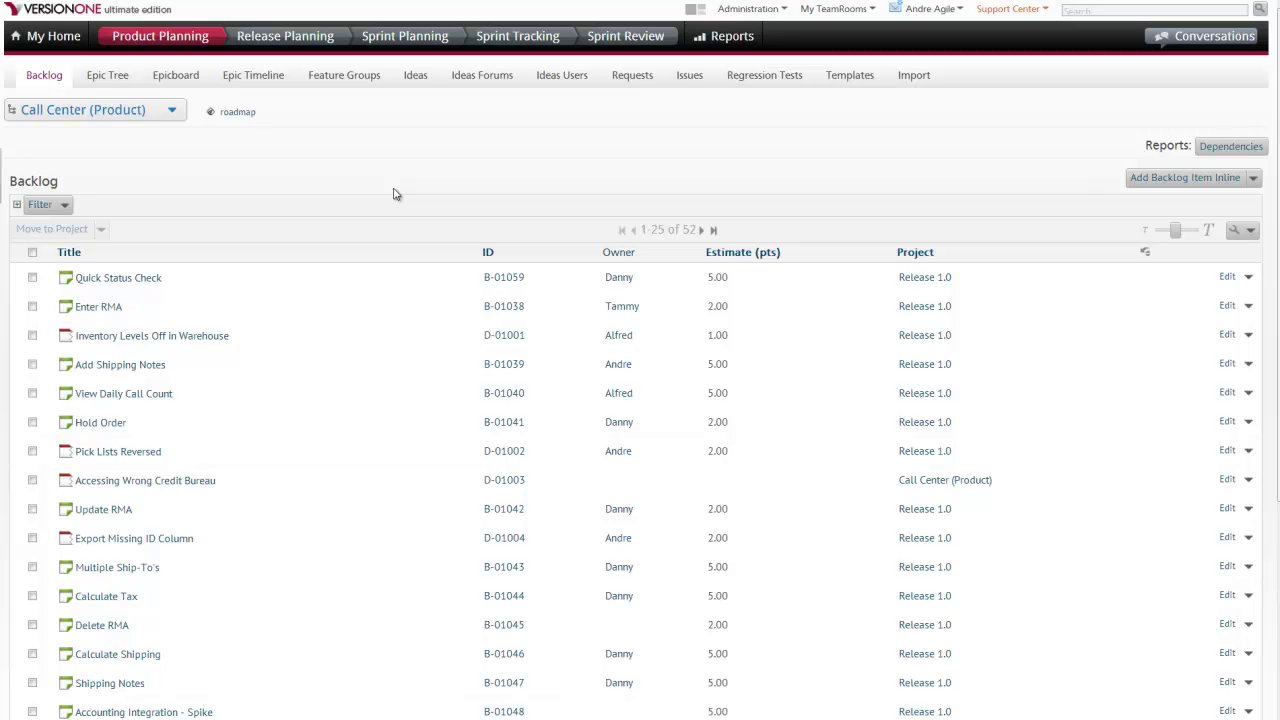
{"action": "scroll", "coordinate": [230, 212], "scroll_direction": "down", "scroll_amount": 3}
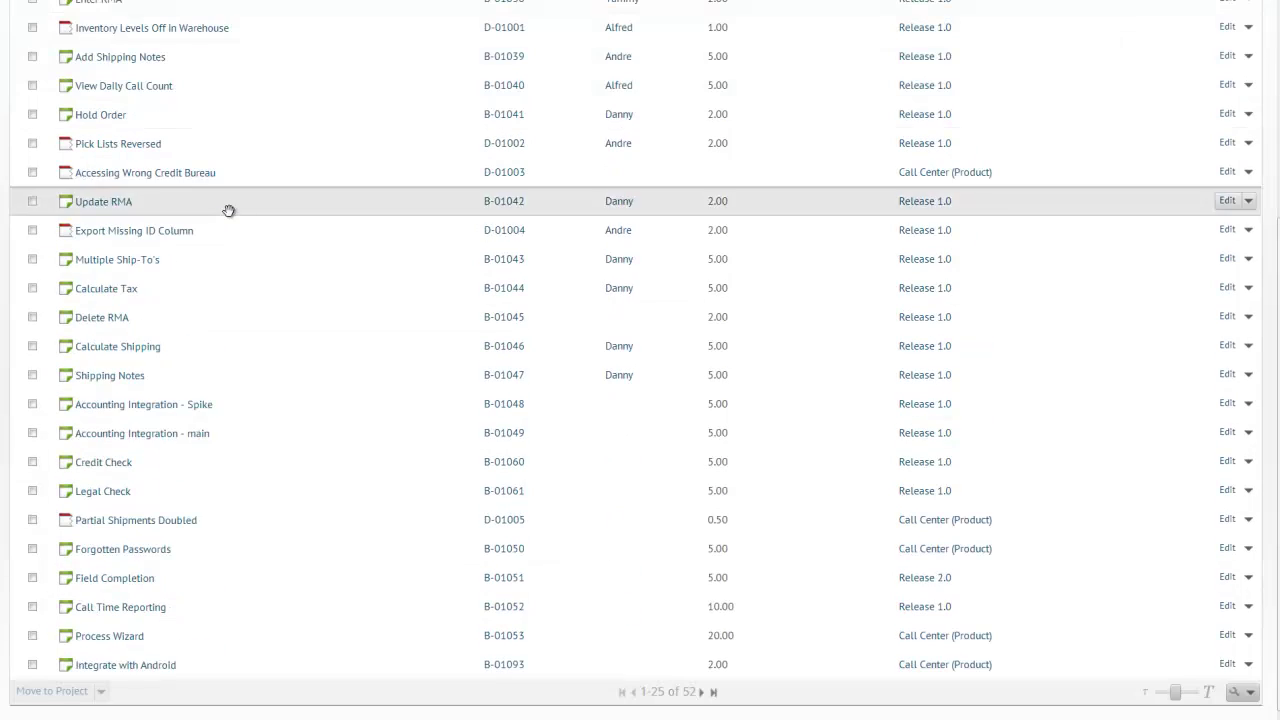
Edit Integrate with Android (B-01093) and set its epic to Integrate with Mobile Devices
{"action": "left_click", "coordinate": [156, 668]}
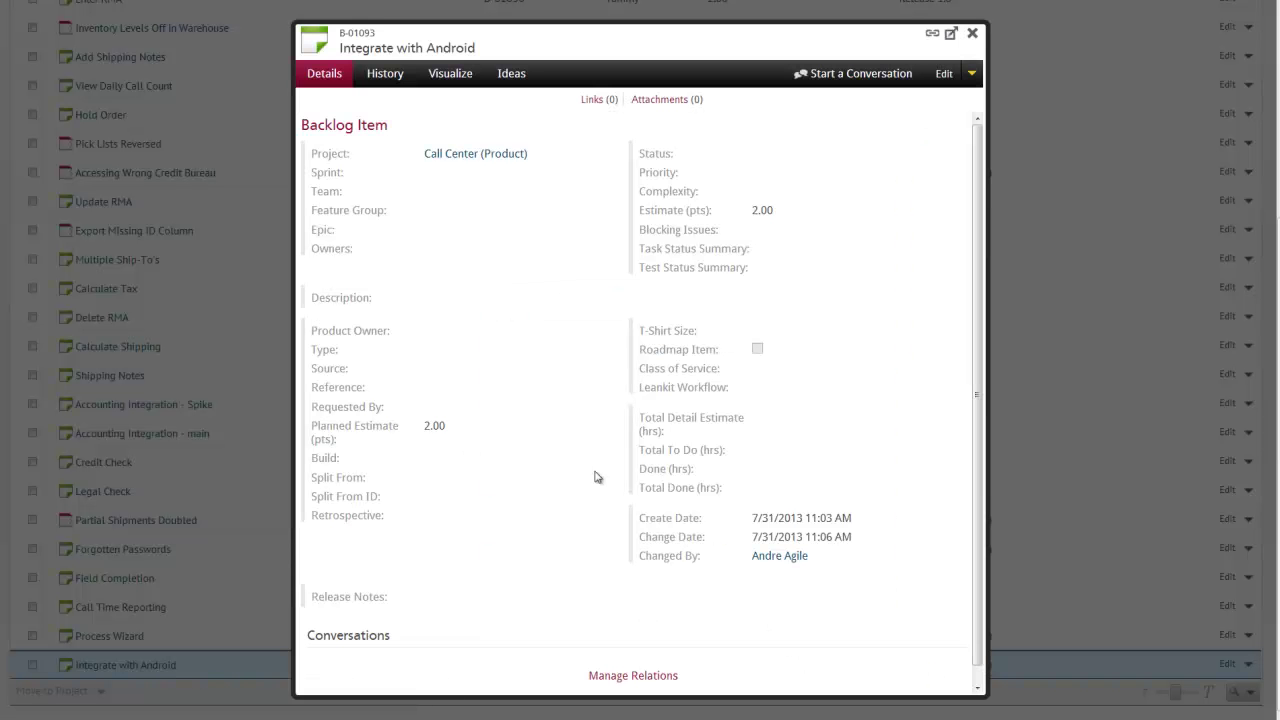
{"action": "left_click", "coordinate": [945, 76]}
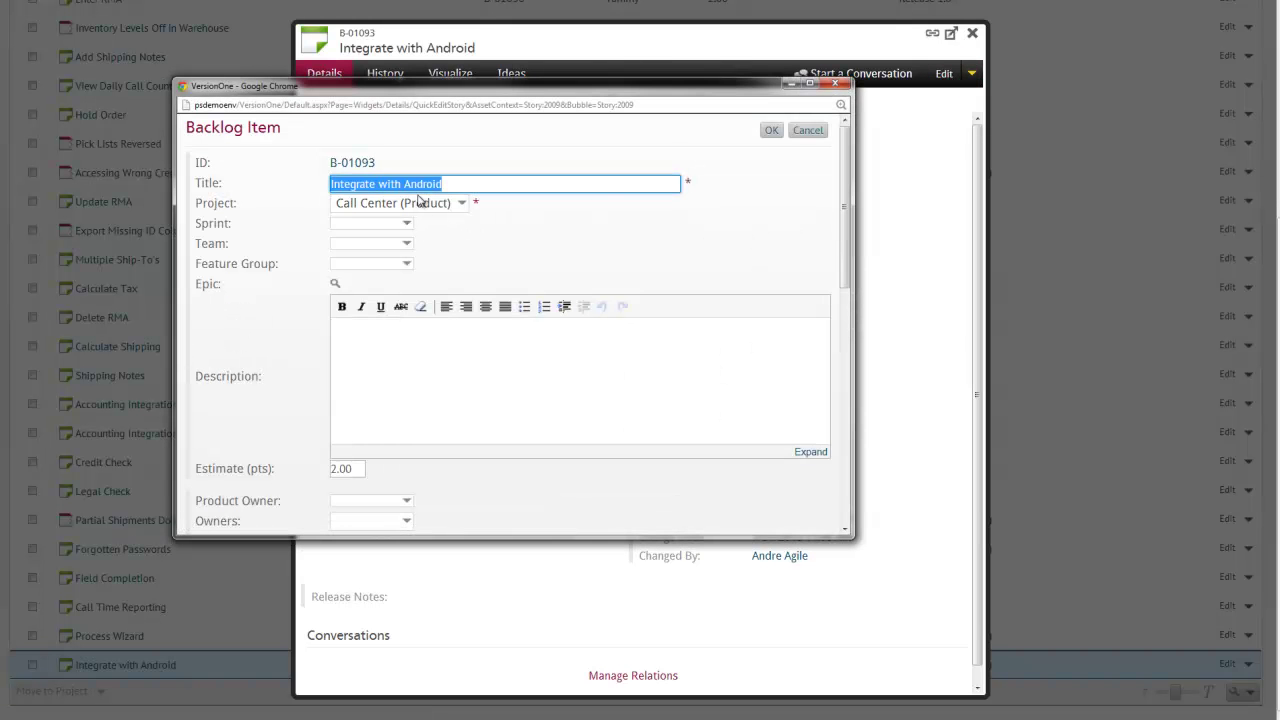
{"action": "left_click", "coordinate": [337, 286]}
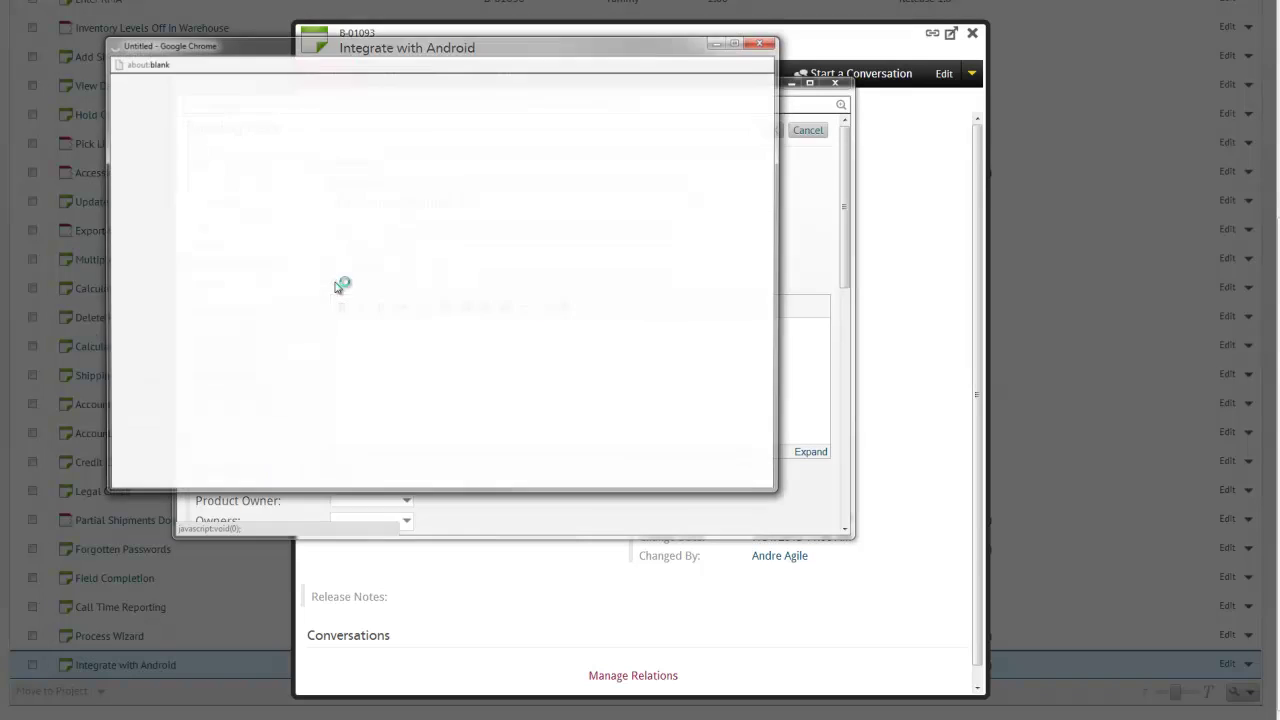
{"action": "scroll", "coordinate": [400, 305], "scroll_direction": "down", "scroll_amount": 3}
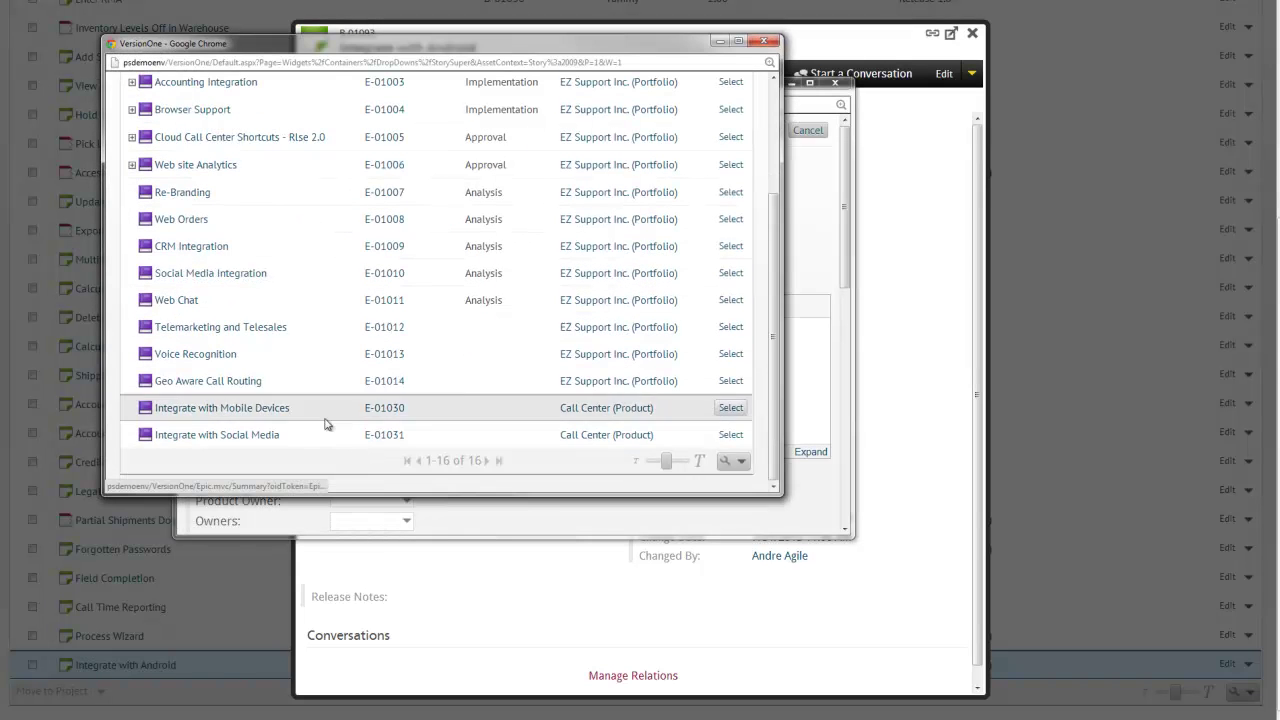
{"action": "left_click", "coordinate": [729, 408]}
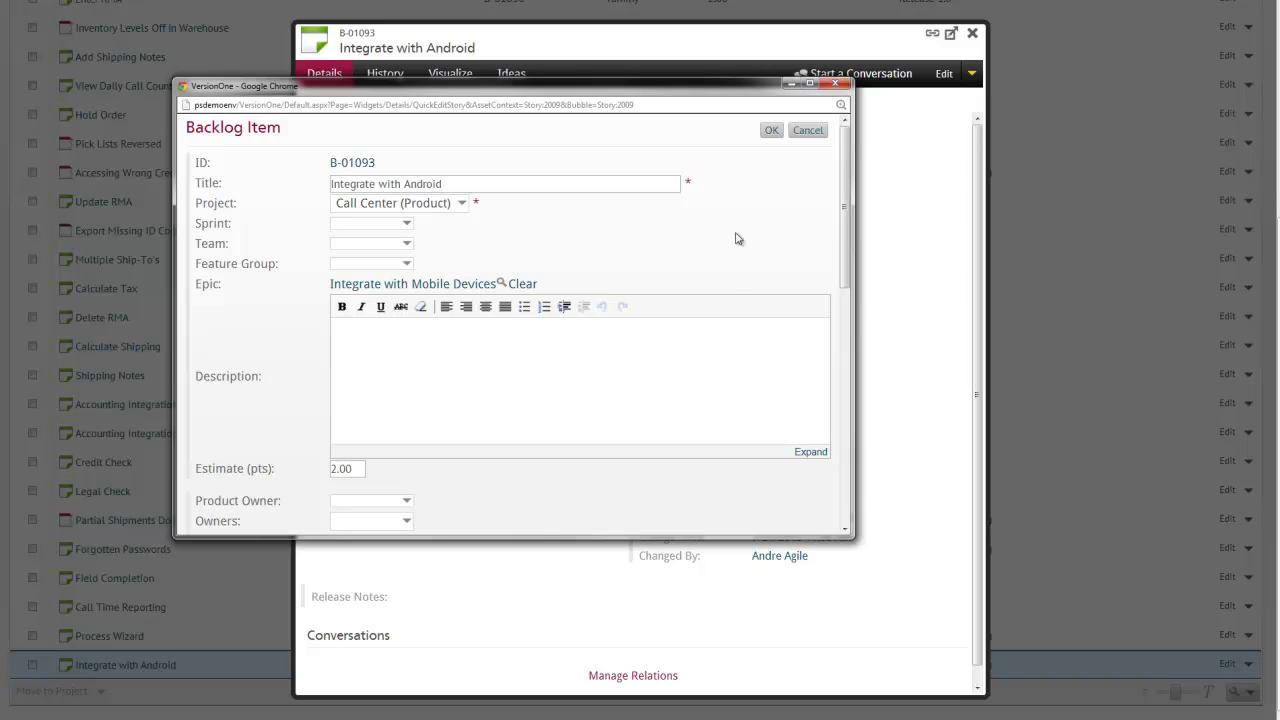
{"action": "left_click", "coordinate": [771, 130]}
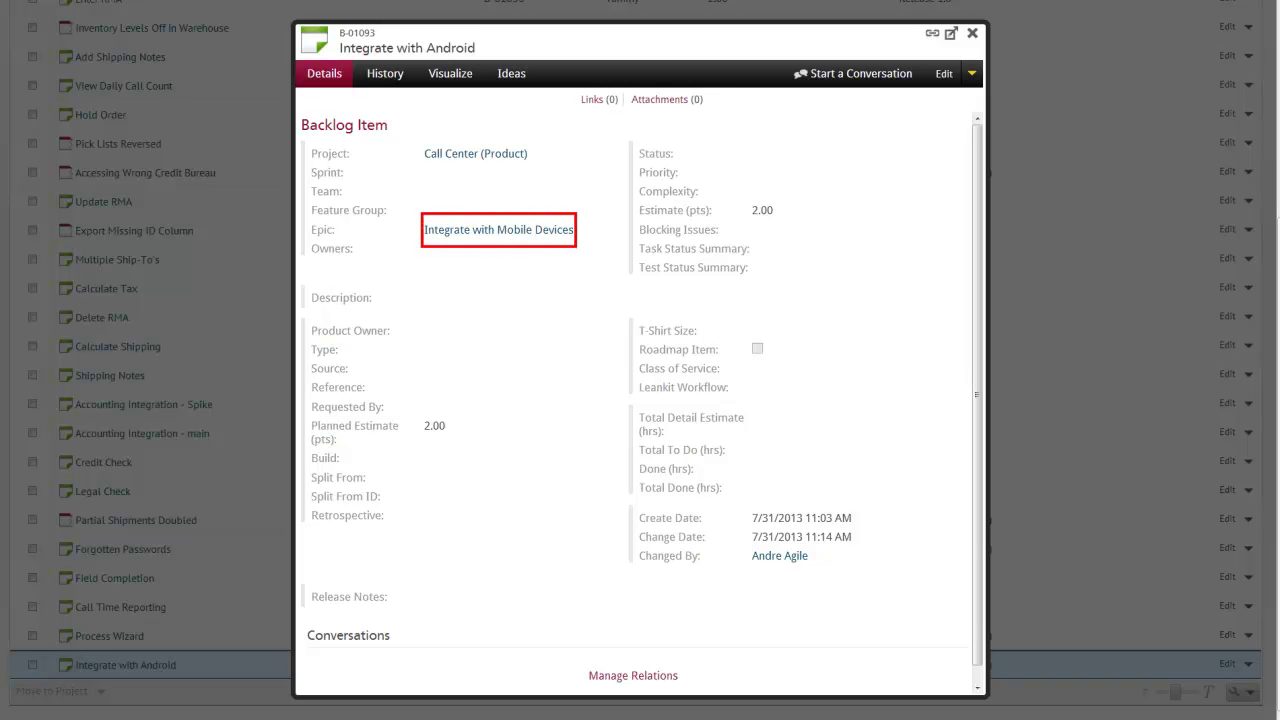
Close the details and expand Integrate with Mobile Devices in the Epic Tree to show Android and iPhone
{"action": "key", "text": "Escape"}
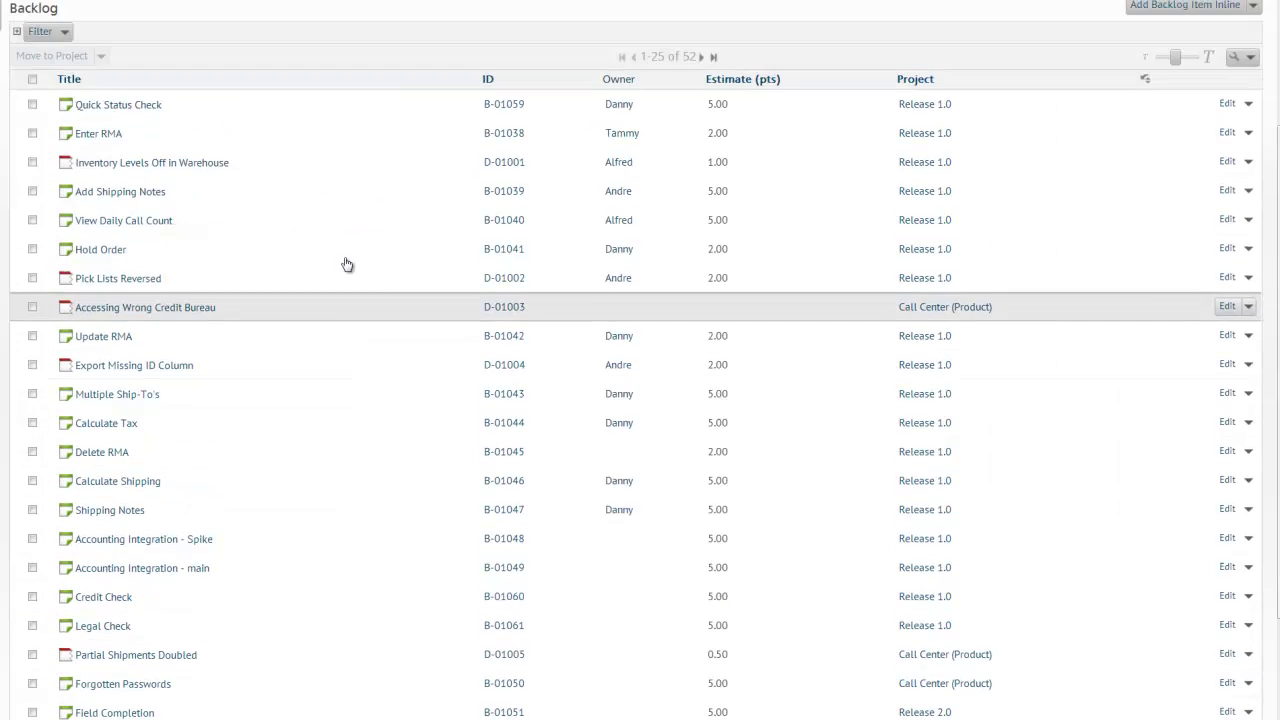
{"action": "left_click", "coordinate": [124, 79]}
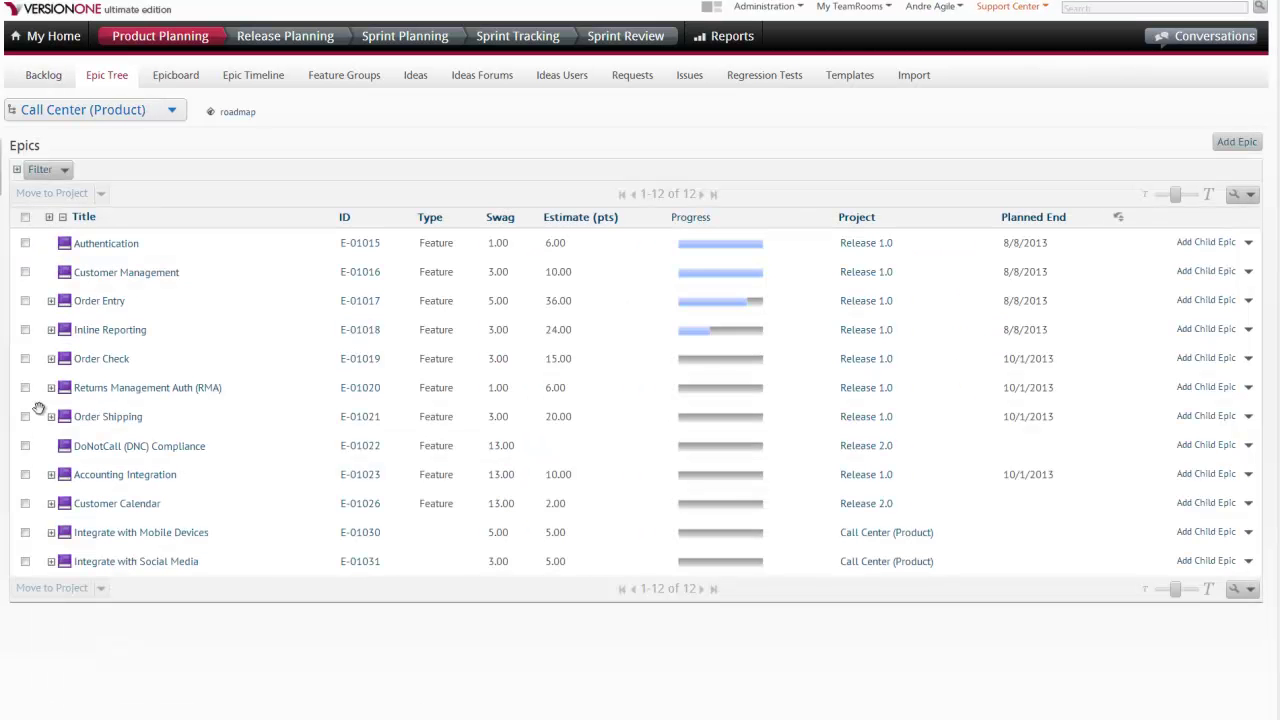
{"action": "left_click", "coordinate": [49, 532]}
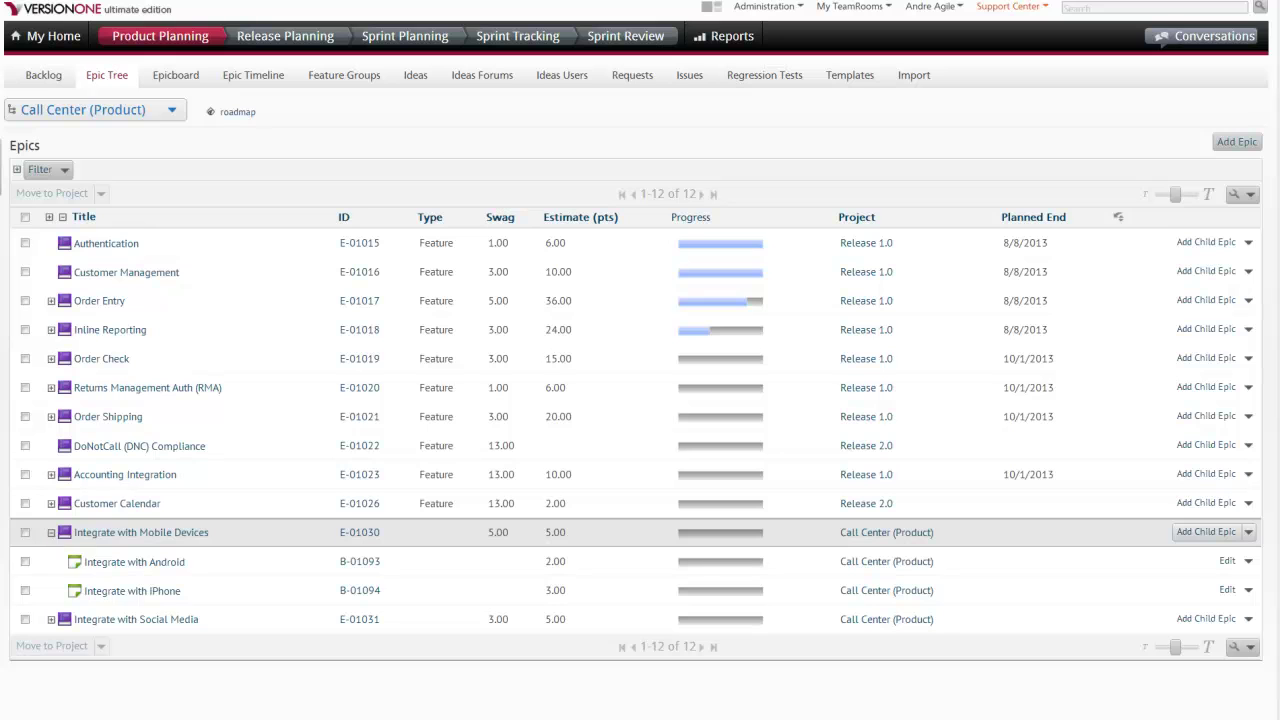
{"action": "mouse_move", "coordinate": [54, 546]}
{"action": "left_mouse_down"}
{"action": "mouse_move", "coordinate": [136, 590]}
{"action": "mouse_move", "coordinate": [211, 603]}
{"action": "left_mouse_up"}
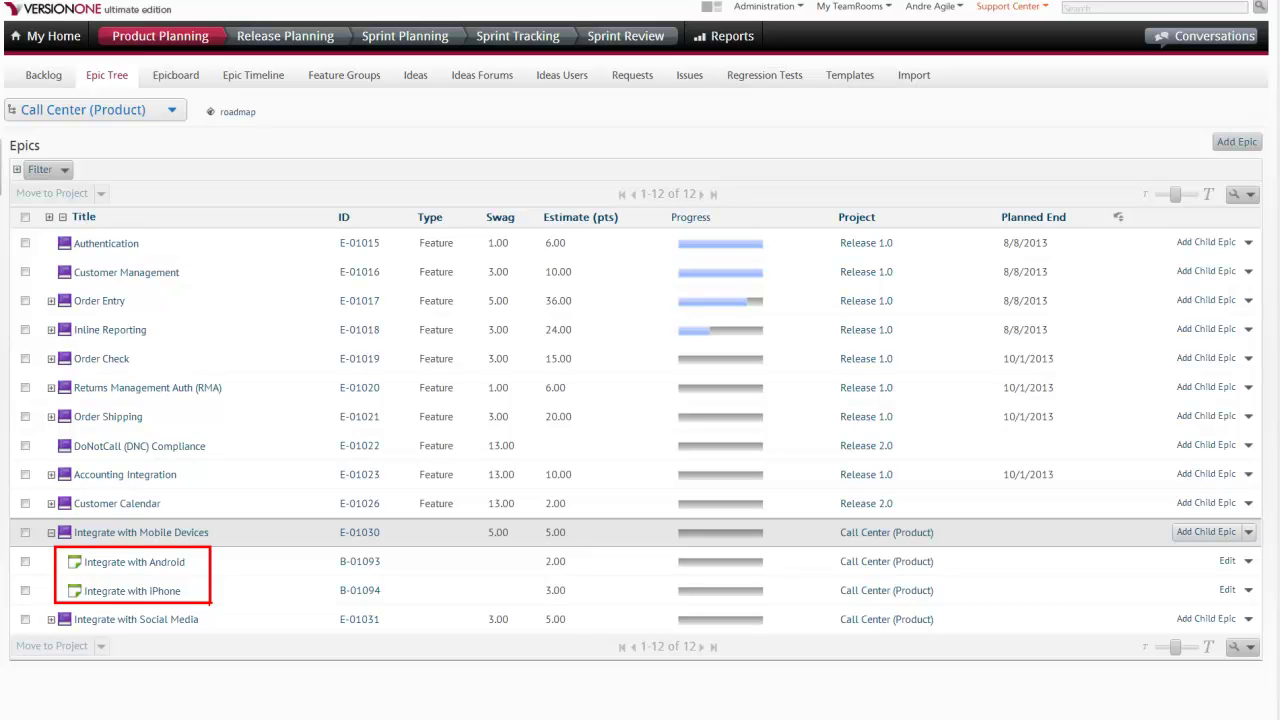
{"action": "key", "text": "Escape"}
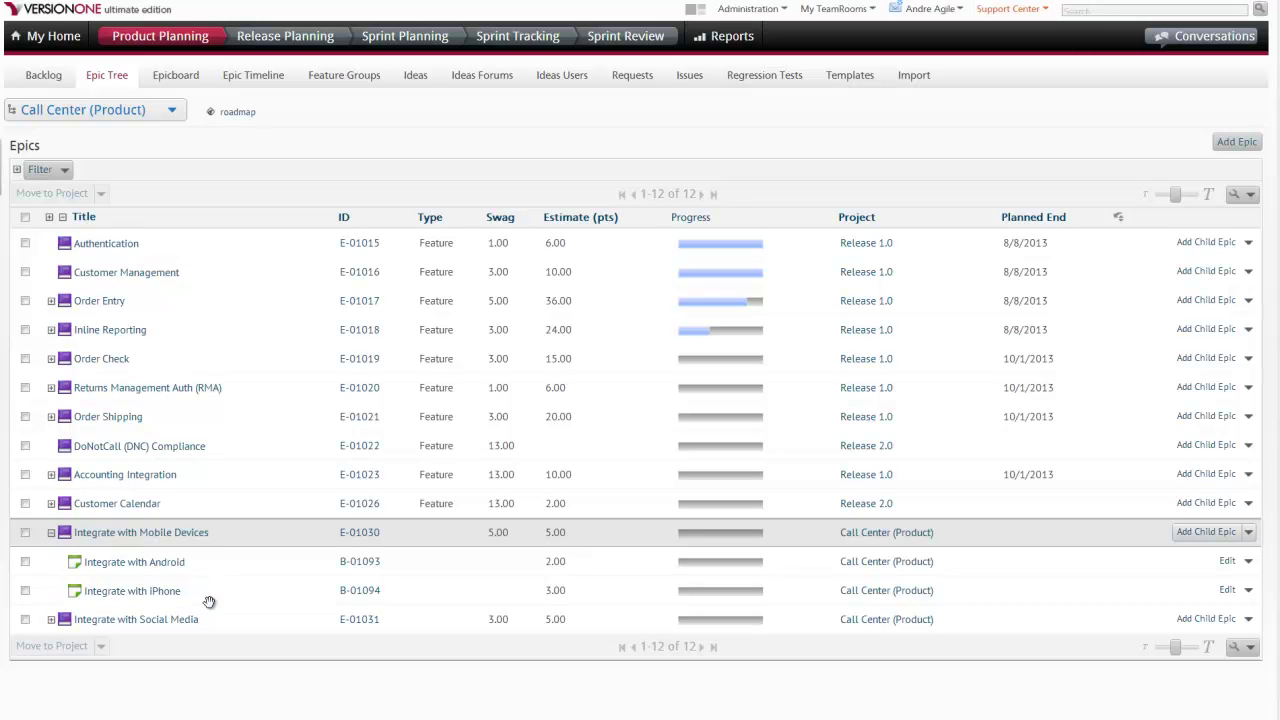